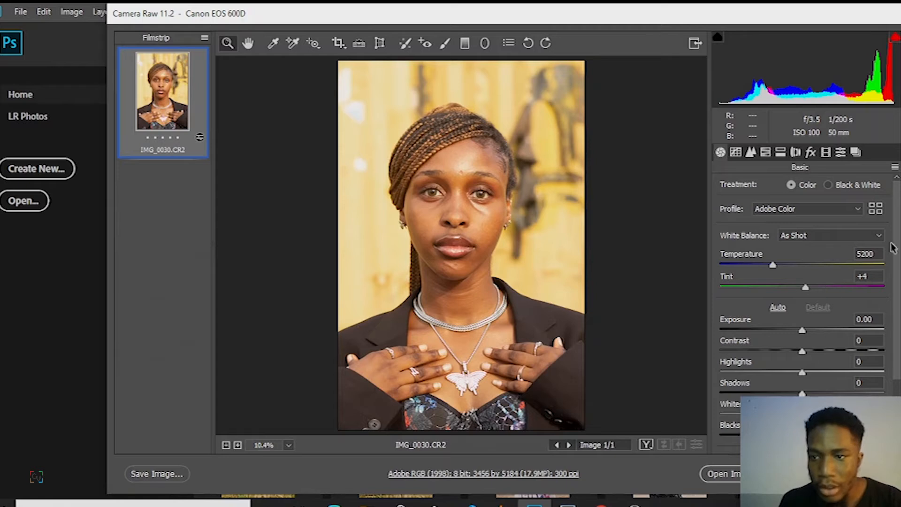
# Apply the automatic tone adjustments to the portrait's basic exposure and contrast settings.
pyautogui.scroll(-3, 897, 258)
pyautogui.scroll(3, 896, 245)
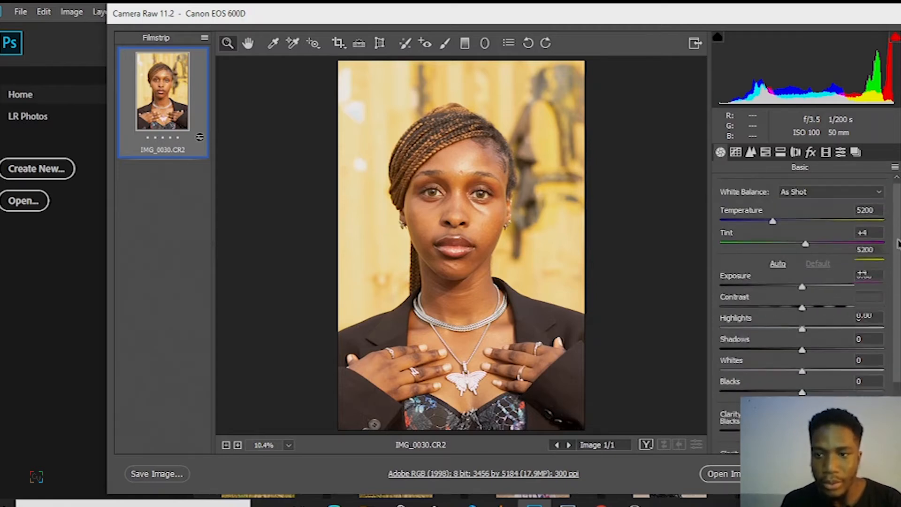
pyautogui.click(779, 307)
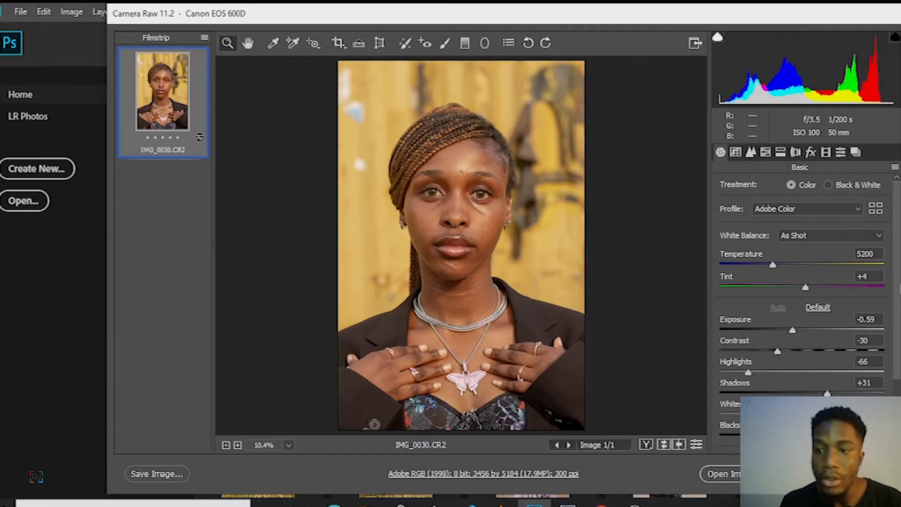
pyautogui.scroll(-3, 899, 297)
pyautogui.scroll(3, 899, 286)
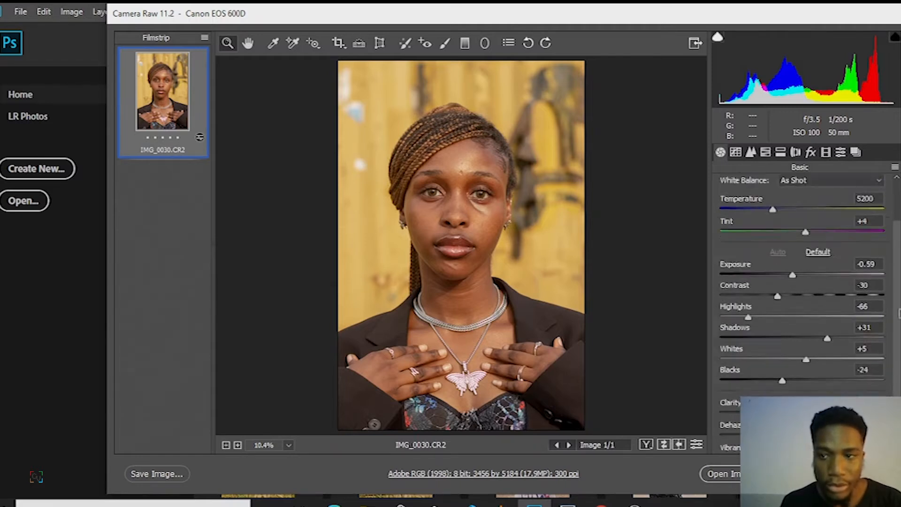
# Bring up the point tone curve for the RGB channel and try shifting its black and white endpoints beyond the corners.
pyautogui.click(736, 153)
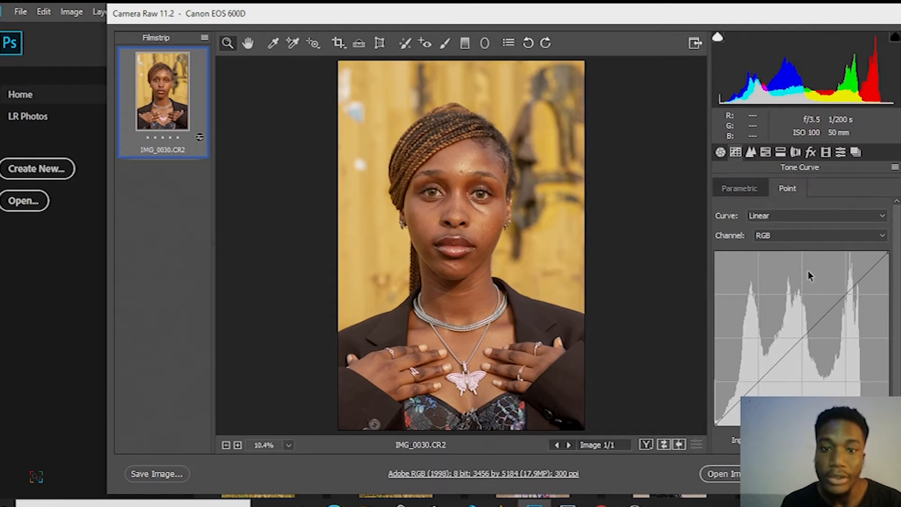
pyautogui.click(857, 214)
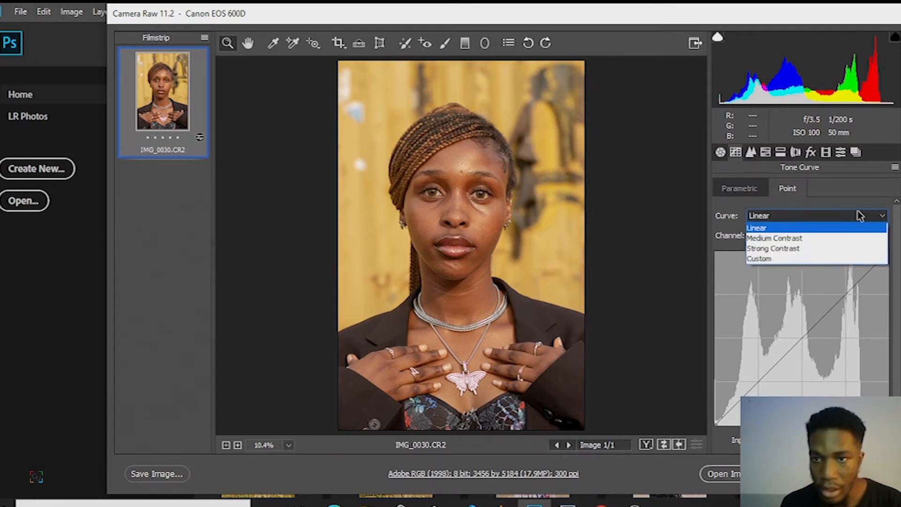
pyautogui.click(858, 214)
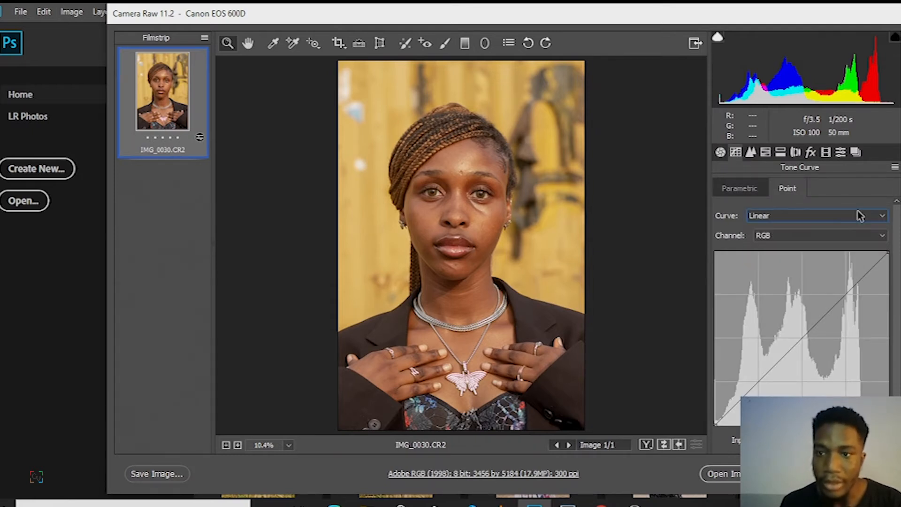
pyautogui.click(852, 237)
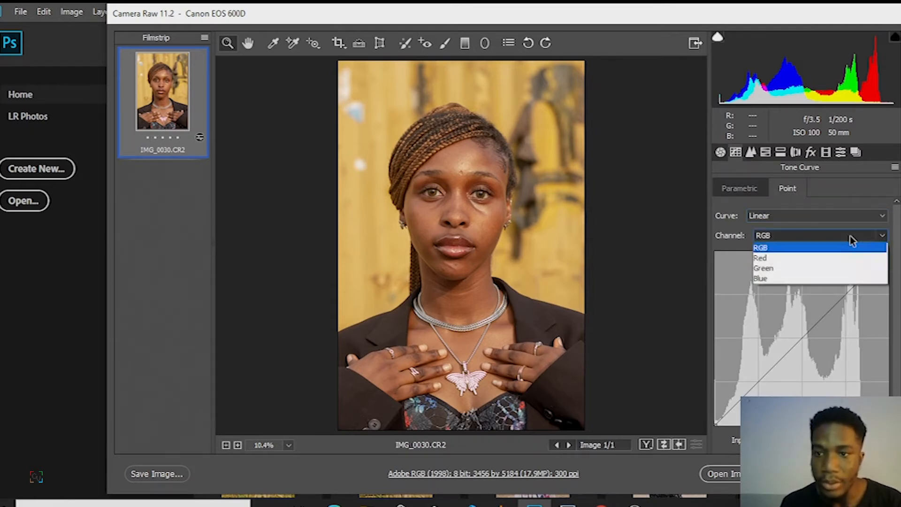
pyautogui.click(827, 250)
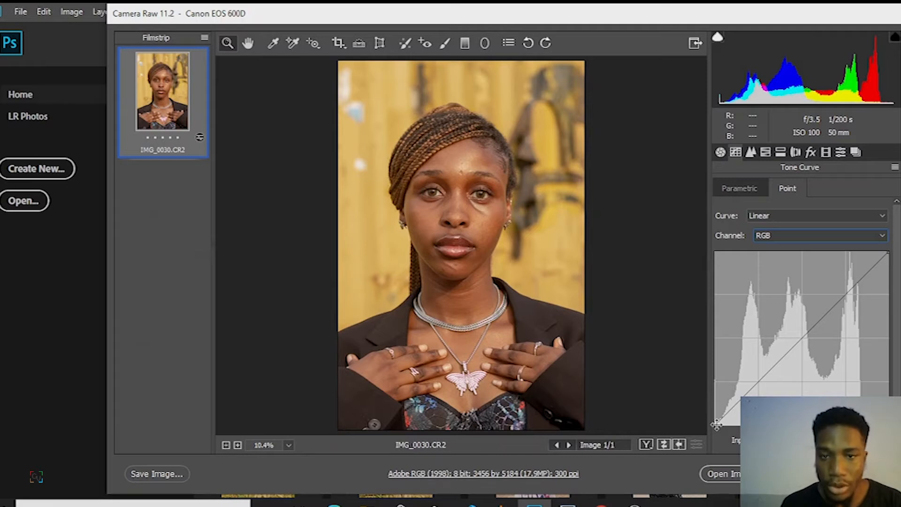
pyautogui.moveTo(717, 425); pyautogui.dragTo(702, 437)
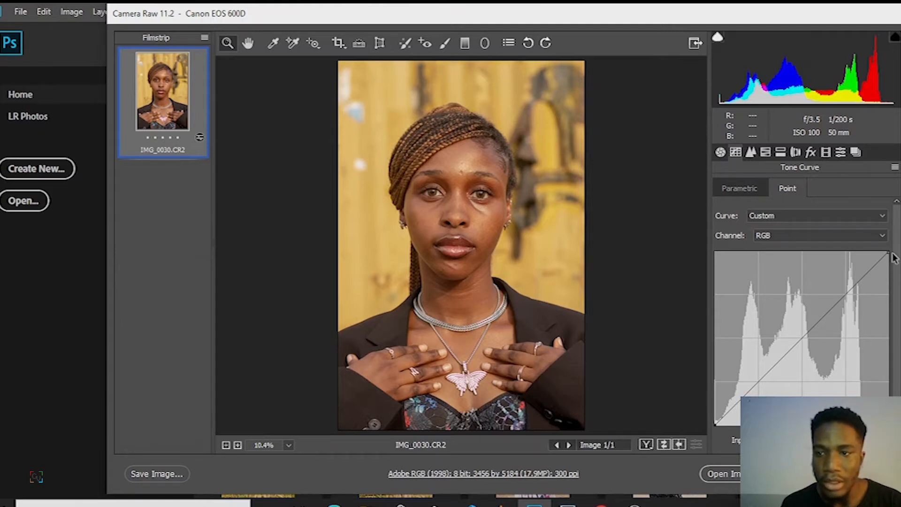
pyautogui.moveTo(893, 256)
pyautogui.mouseDown()
pyautogui.moveTo(897, 303)
pyautogui.moveTo(862, 242)
pyautogui.moveTo(890, 241)
pyautogui.mouseUp()
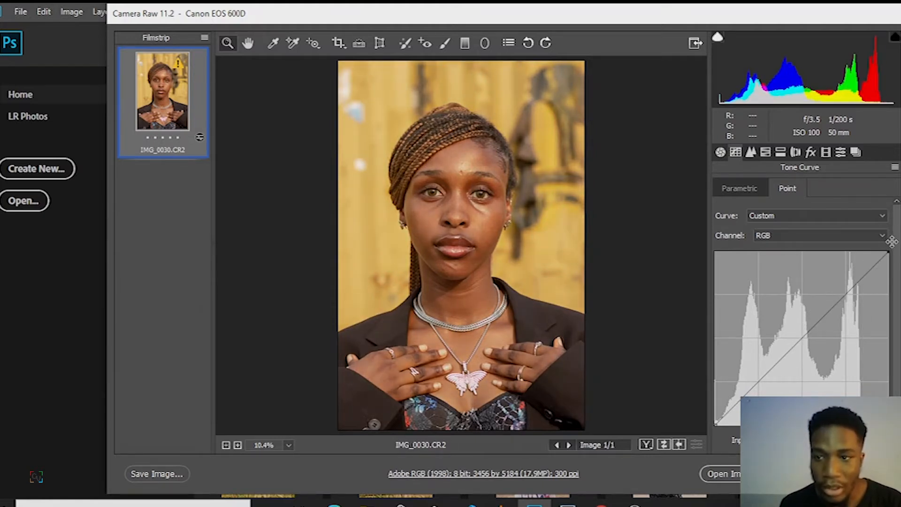
# Add shadow, midtone and highlight points for mild contrast on the RGB curve, lower its white endpoint and slightly raise its black endpoint.
pyautogui.moveTo(804, 338); pyautogui.dragTo(804, 340)
pyautogui.moveTo(757, 388); pyautogui.dragTo(758, 387)
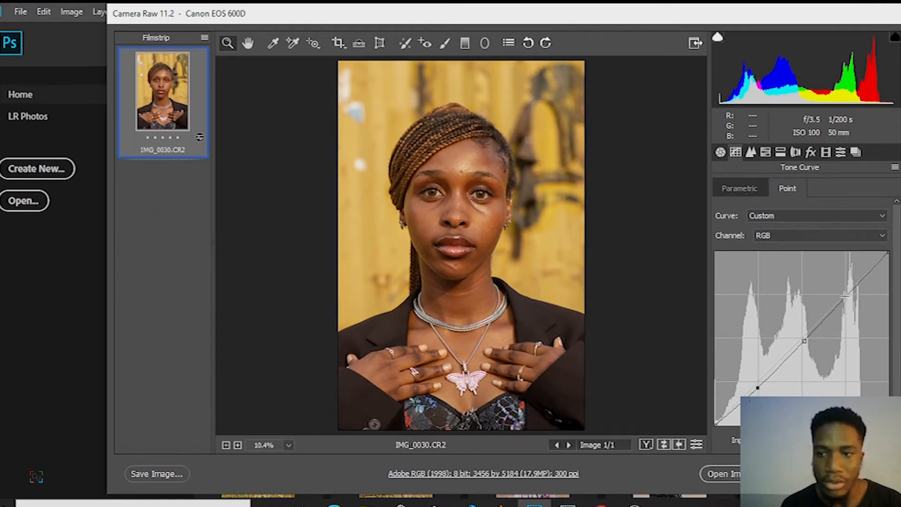
pyautogui.moveTo(850, 296); pyautogui.dragTo(844, 293)
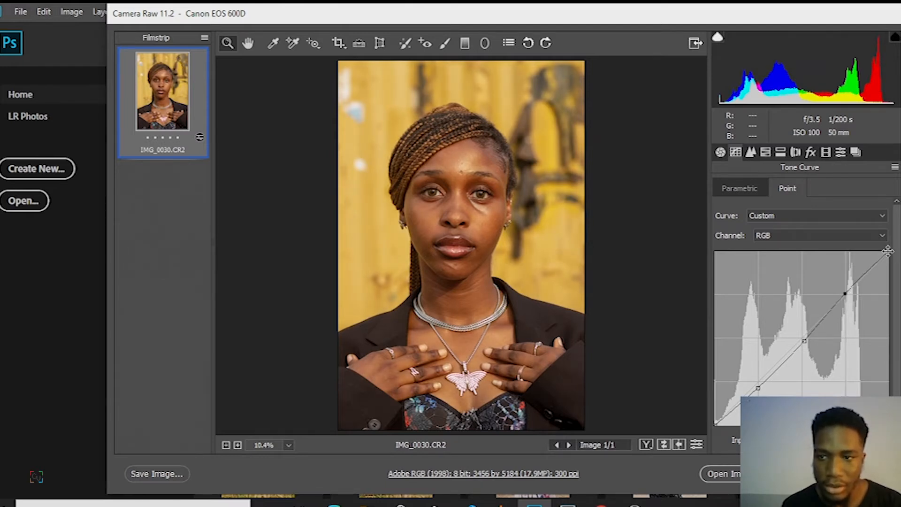
pyautogui.moveTo(887, 252); pyautogui.dragTo(889, 259)
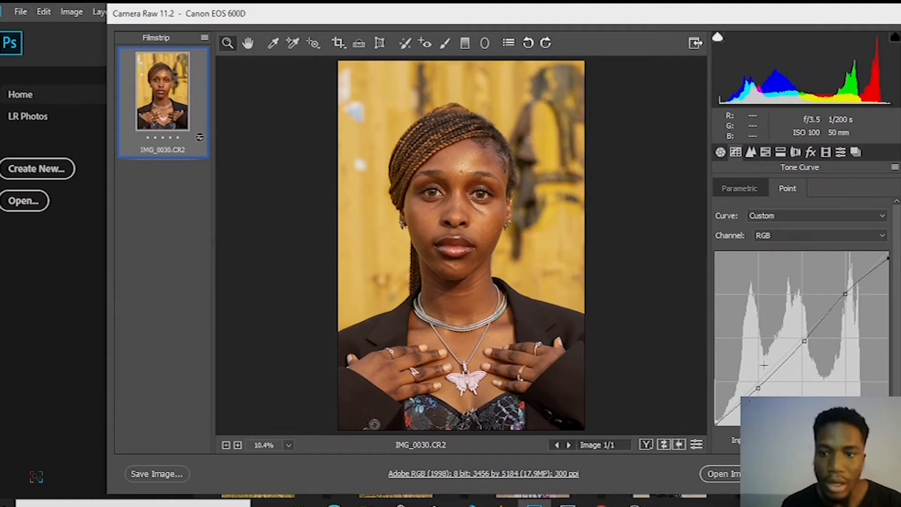
pyautogui.moveTo(717, 421); pyautogui.dragTo(714, 422)
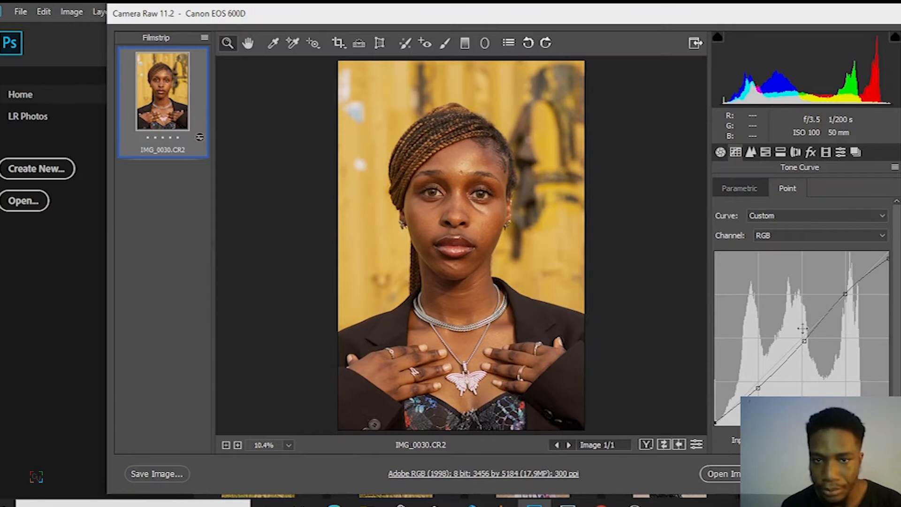
# Switch the point curve to the Blue channel and add points in the shadows, midtones and highlights.
pyautogui.click(781, 233)
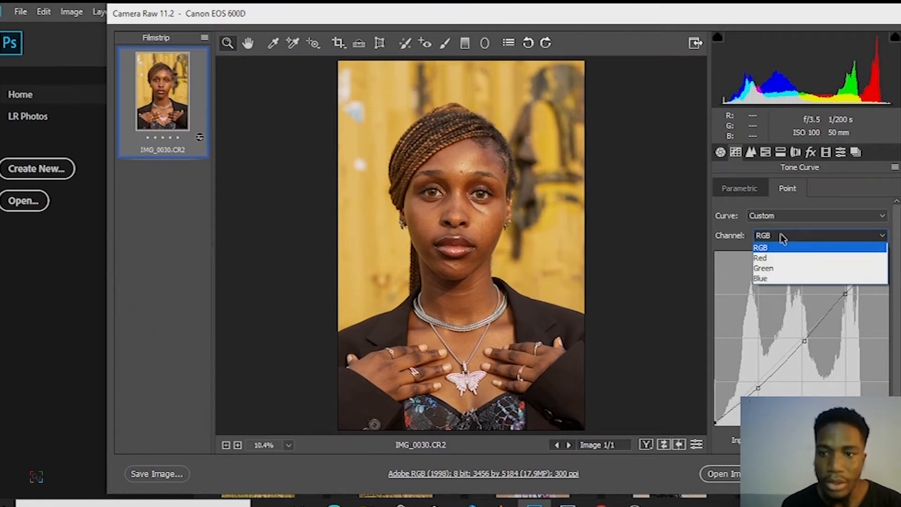
pyautogui.click(772, 280)
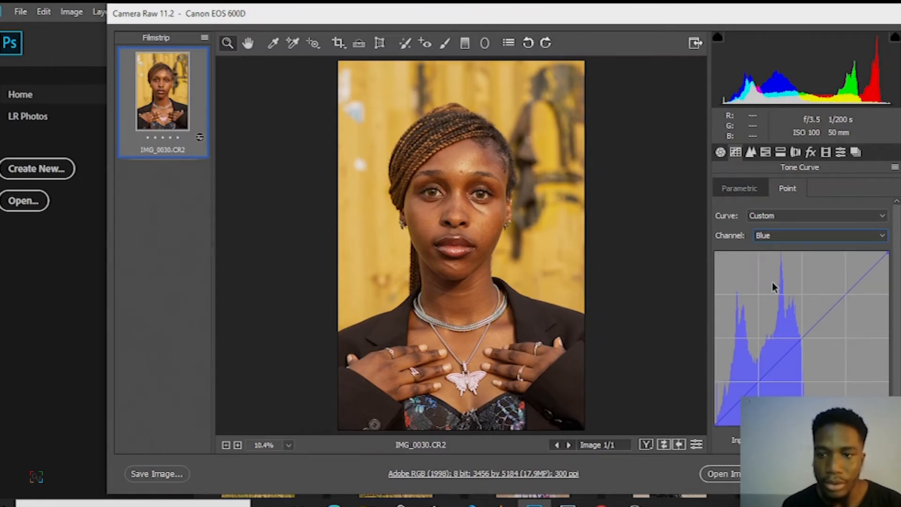
pyautogui.click(759, 381)
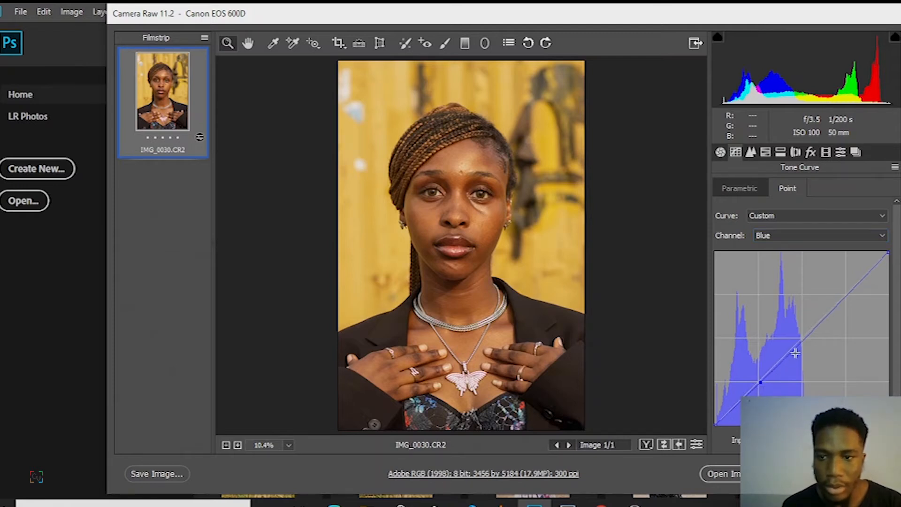
pyautogui.click(805, 338)
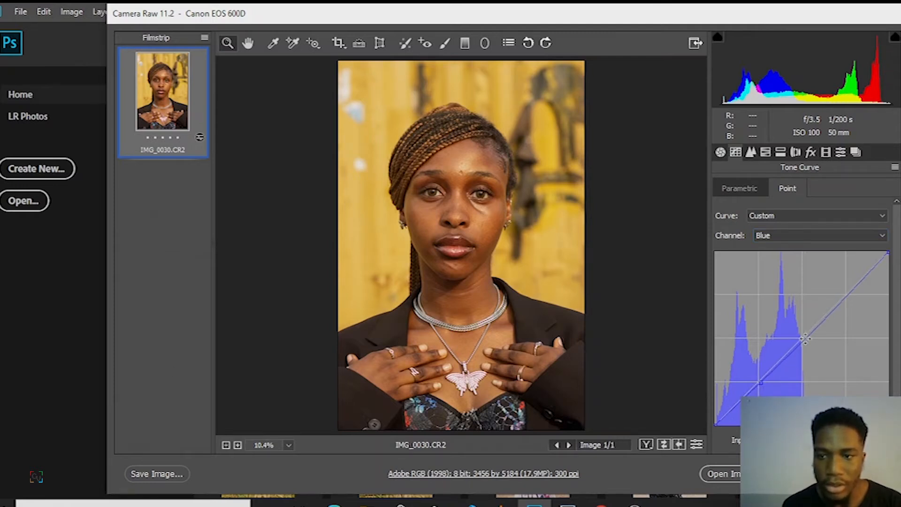
pyautogui.click(844, 291)
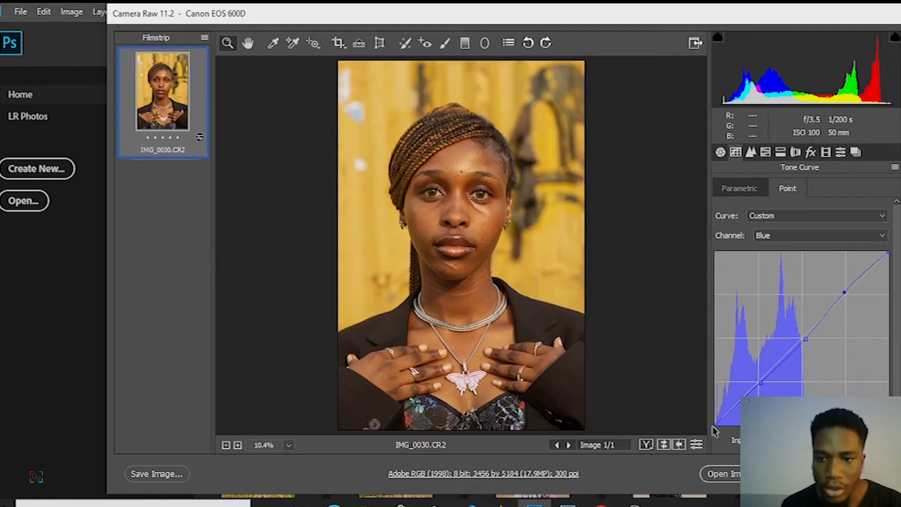
# Try lifting the blue curve's black endpoint and shadow point, and return the endpoint to its corner.
pyautogui.moveTo(717, 426)
pyautogui.mouseDown()
pyautogui.moveTo(728, 438)
pyautogui.moveTo(708, 429)
pyautogui.moveTo(713, 418)
pyautogui.mouseUp()
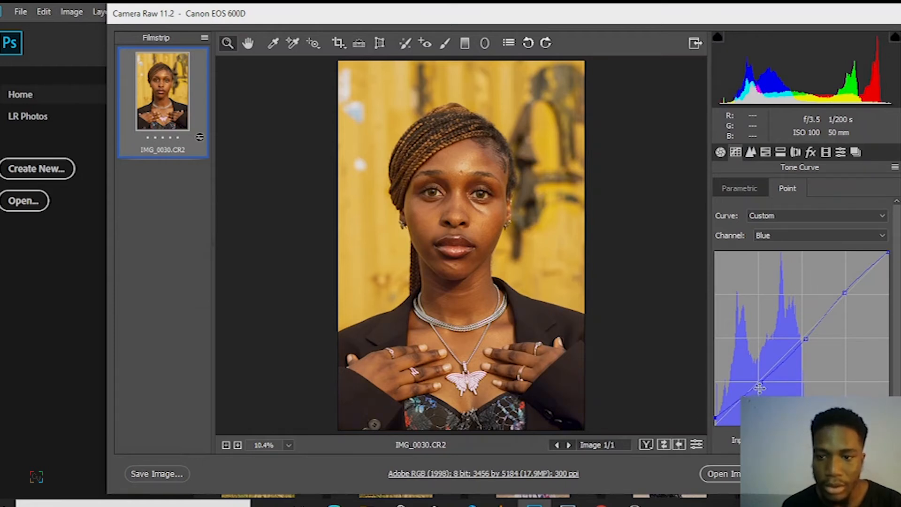
pyautogui.moveTo(761, 382); pyautogui.dragTo(760, 378)
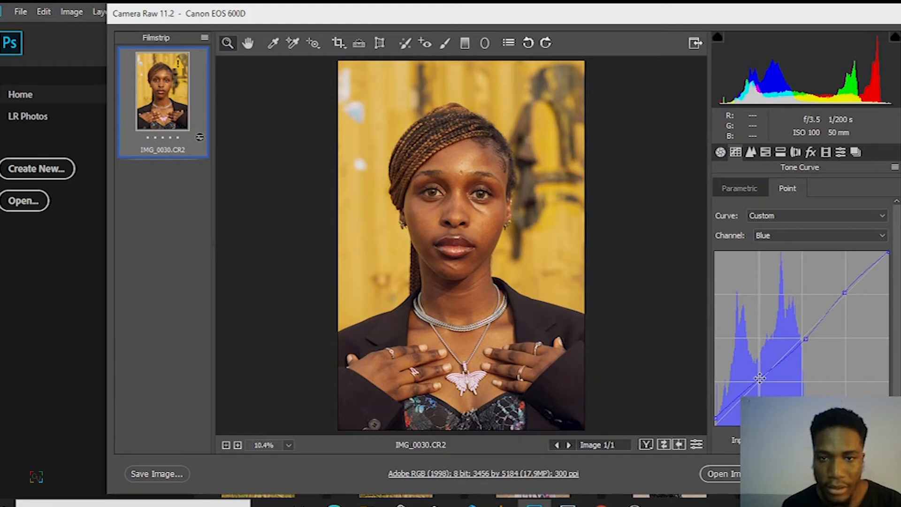
pyautogui.moveTo(716, 418); pyautogui.dragTo(716, 428)
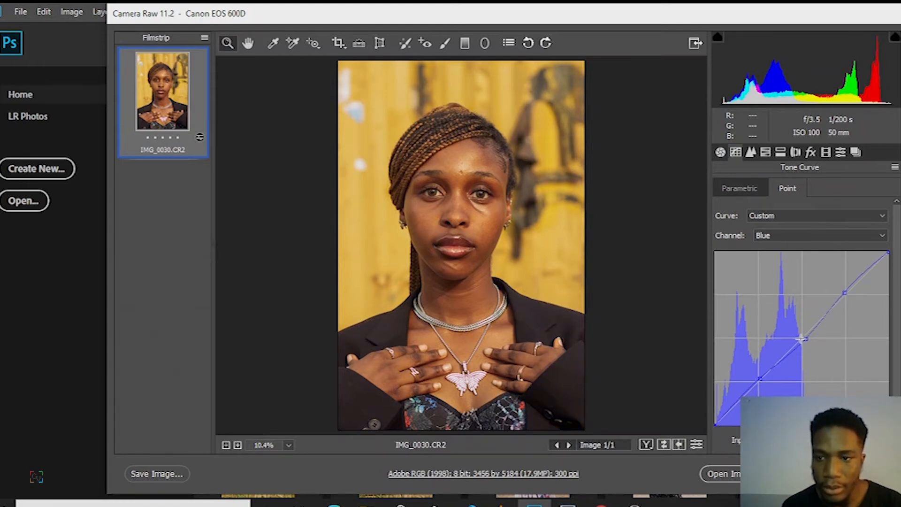
# Lower the blue curve's midtone and shadow points slightly, shift its white endpoint inward and adjust the highlight point just above the diagonal.
pyautogui.moveTo(806, 341); pyautogui.dragTo(803, 341)
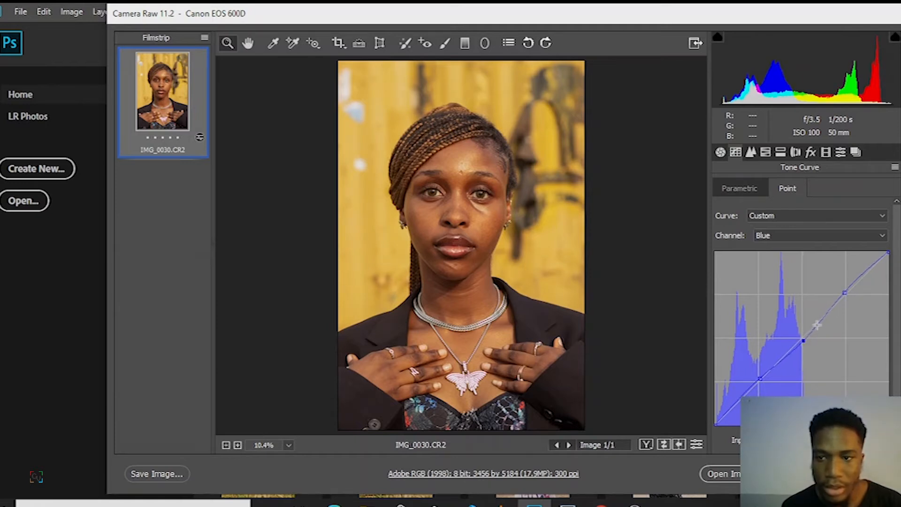
pyautogui.moveTo(844, 293)
pyautogui.mouseDown()
pyautogui.moveTo(851, 306)
pyautogui.moveTo(845, 296)
pyautogui.mouseUp()
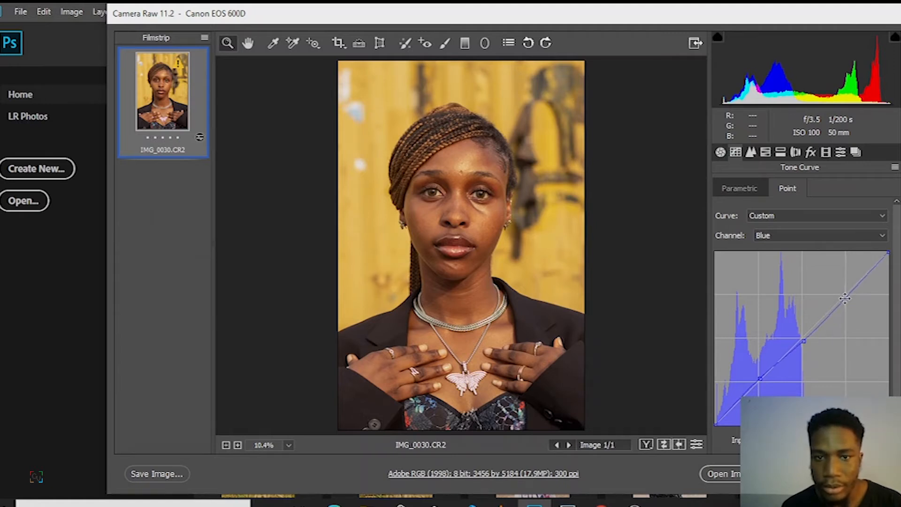
pyautogui.moveTo(761, 378); pyautogui.dragTo(760, 384)
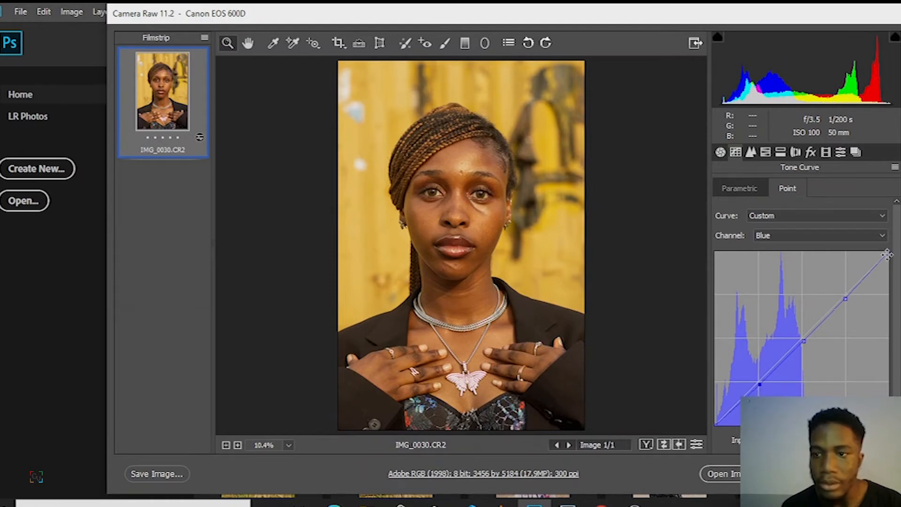
pyautogui.moveTo(887, 252); pyautogui.dragTo(875, 250)
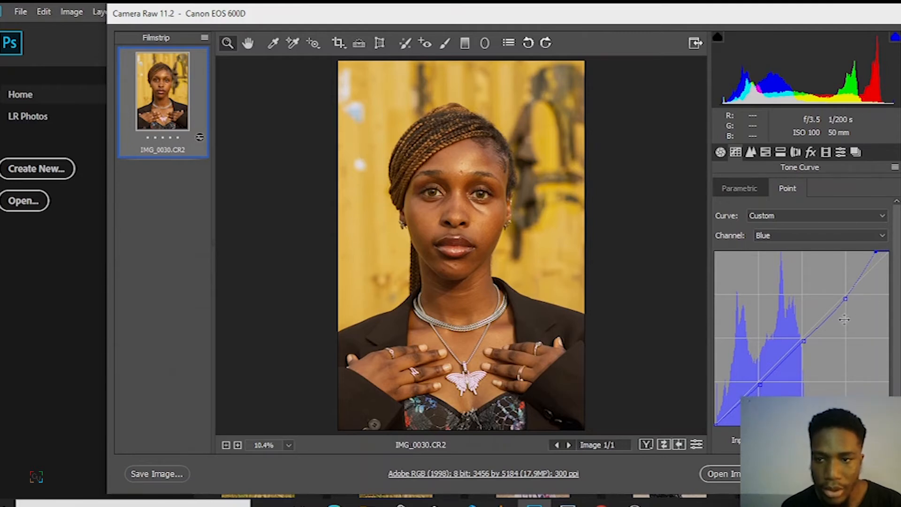
pyautogui.moveTo(847, 300); pyautogui.dragTo(844, 294)
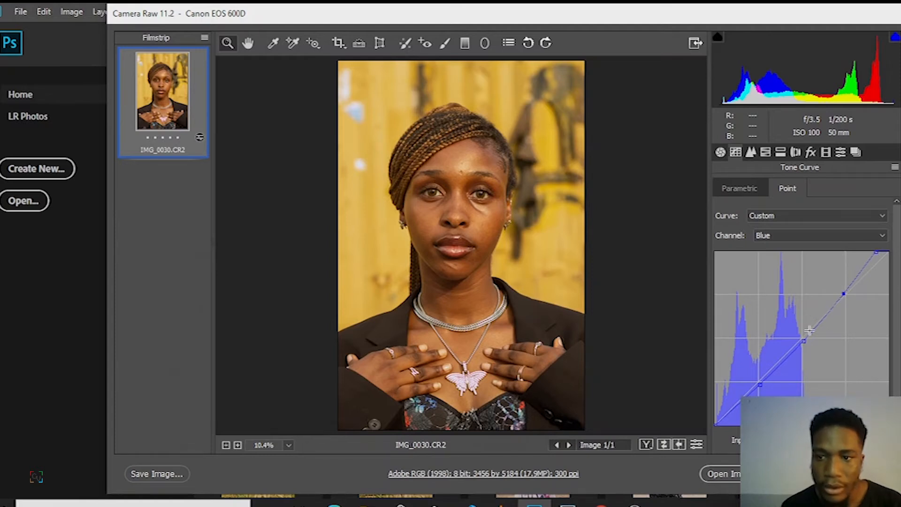
# Switch the point curve to the Red channel and add points in the shadows, midtones and highlights.
pyautogui.click(771, 241)
pyautogui.click(775, 258)
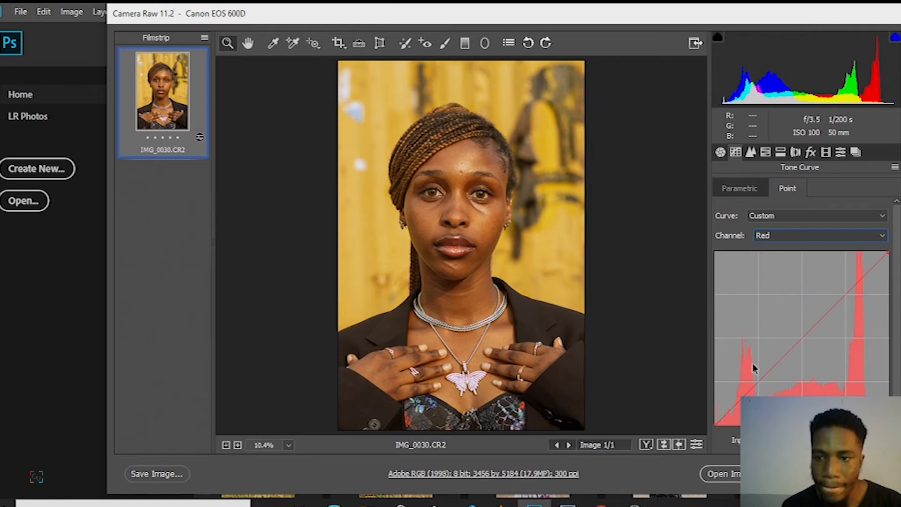
pyautogui.click(758, 383)
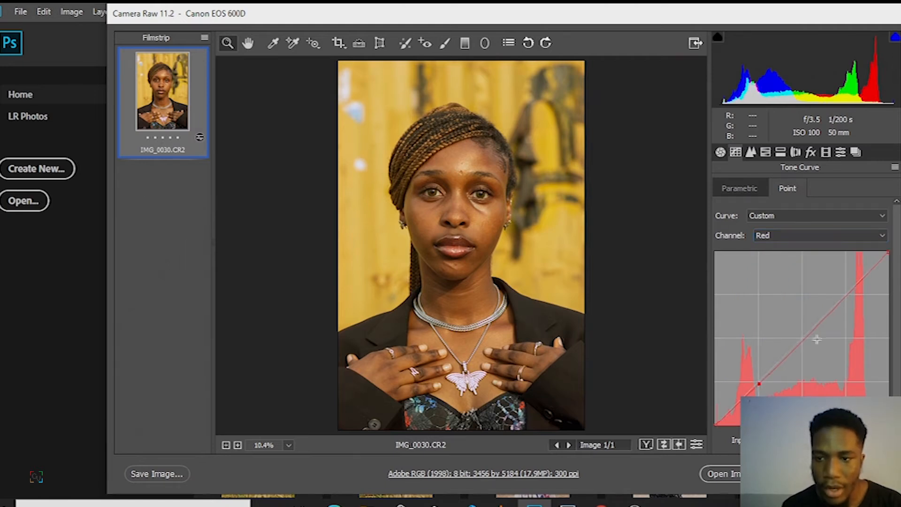
pyautogui.click(805, 338)
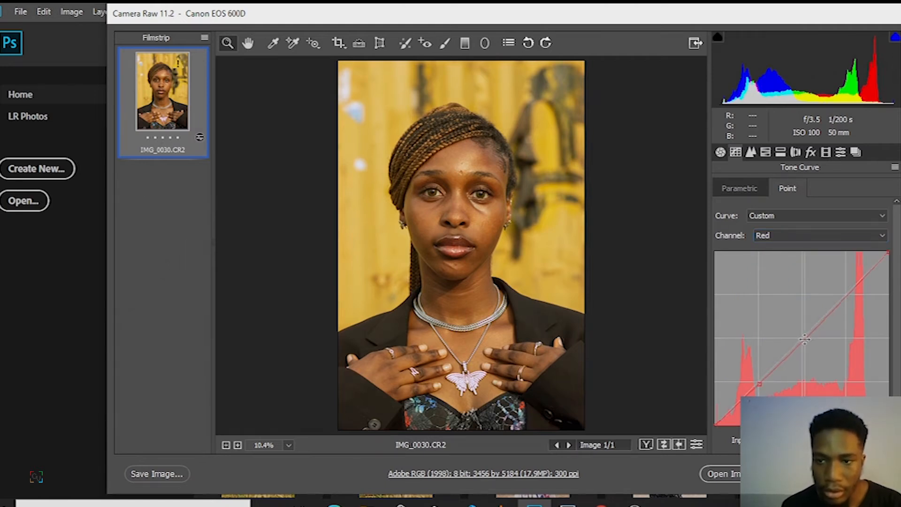
pyautogui.click(846, 297)
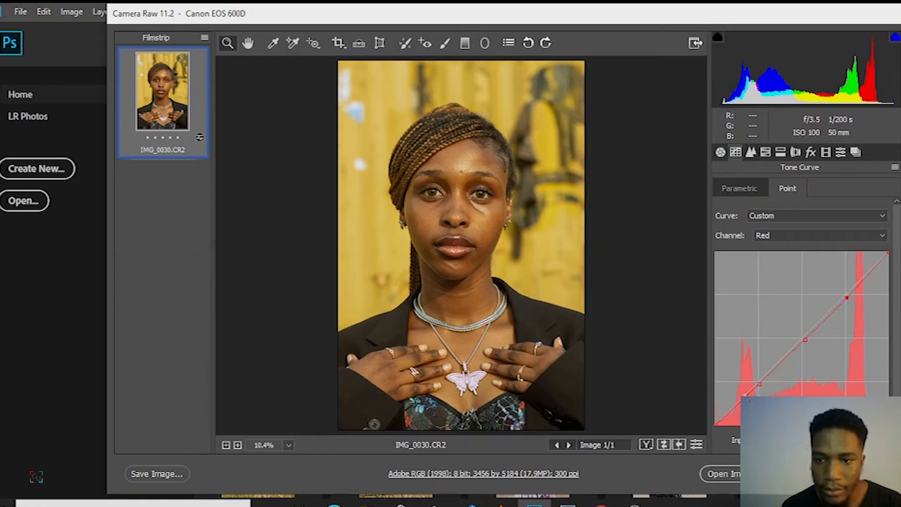
# Shift the red curve's black endpoint slightly inward along the base and nudge the shadow point toward the darks.
pyautogui.click(716, 424)
pyautogui.moveTo(716, 424); pyautogui.dragTo(710, 414)
pyautogui.moveTo(725, 432); pyautogui.dragTo(723, 441)
pyautogui.moveTo(759, 383); pyautogui.dragTo(757, 383)
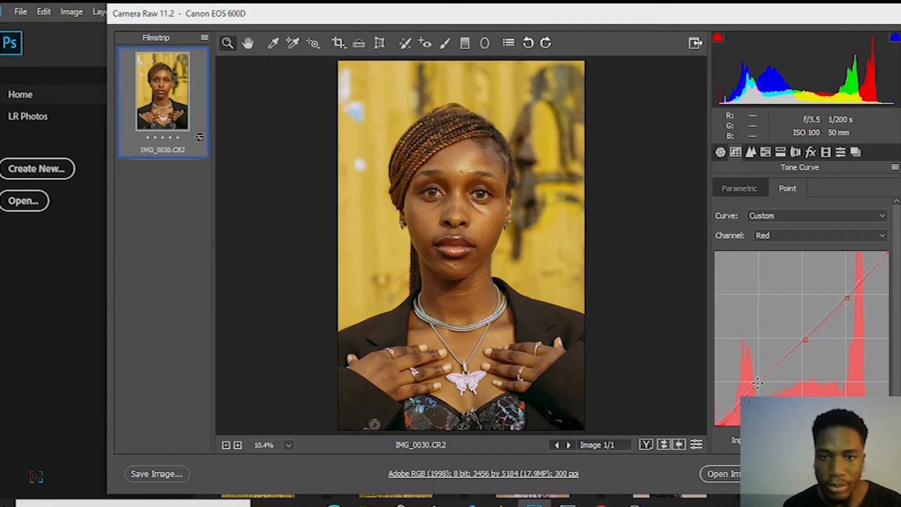
# Nudge the red curve's midtone point, lower its highlight point below the diagonal and shift its white endpoint inward.
pyautogui.moveTo(805, 339); pyautogui.dragTo(803, 338)
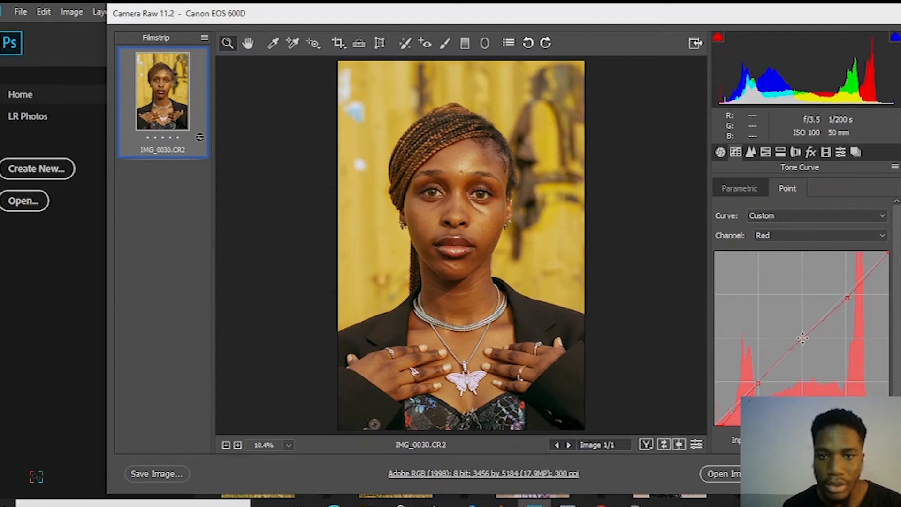
pyautogui.moveTo(847, 298); pyautogui.dragTo(843, 303)
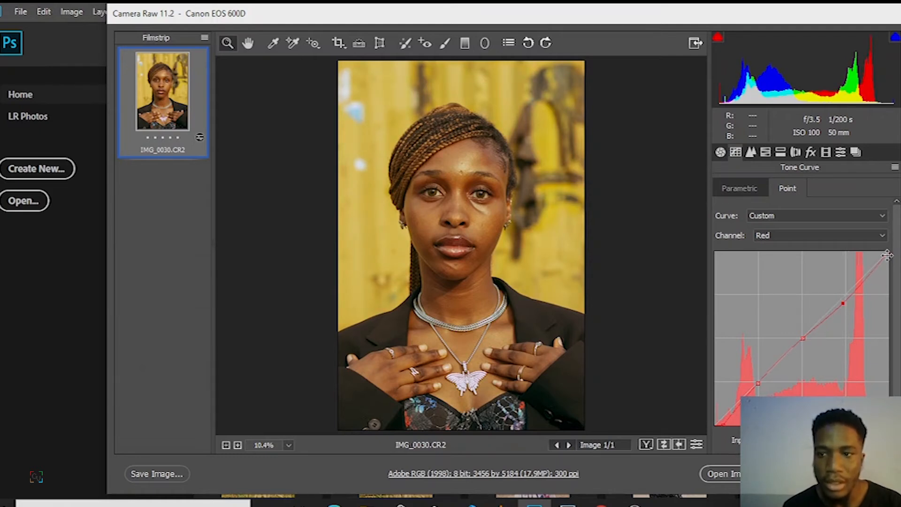
pyautogui.moveTo(887, 254)
pyautogui.mouseDown()
pyautogui.moveTo(898, 275)
pyautogui.moveTo(879, 254)
pyautogui.mouseUp()
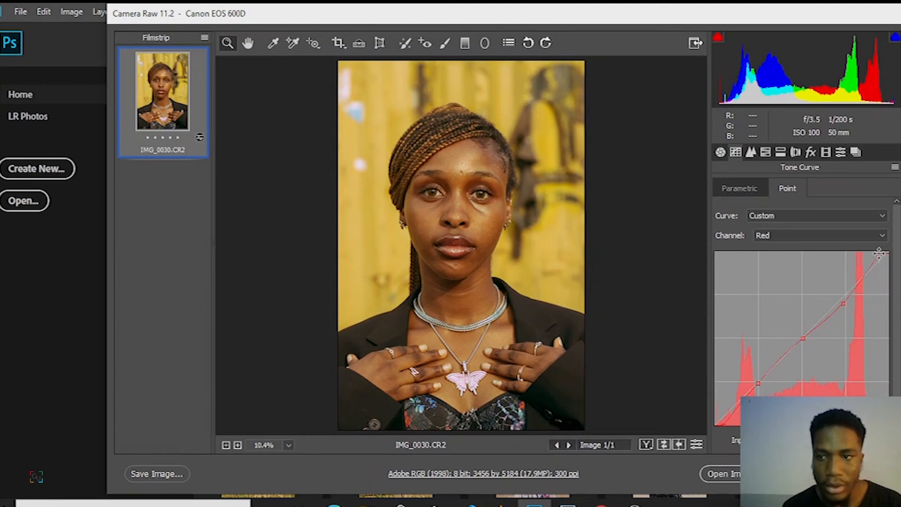
# Switch the point curve to the Green channel and add points in the midtones, highlights and shadows along the diagonal.
pyautogui.click(816, 237)
pyautogui.click(793, 269)
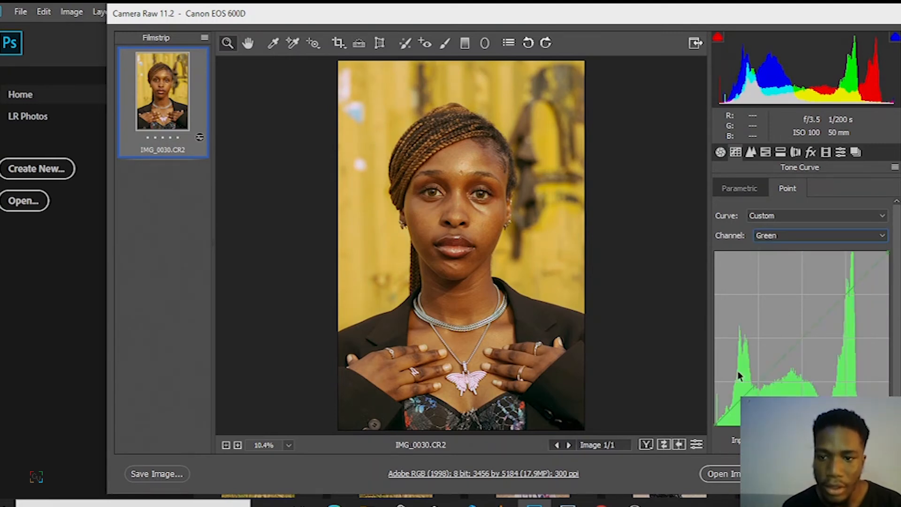
pyautogui.moveTo(761, 384); pyautogui.dragTo(766, 371)
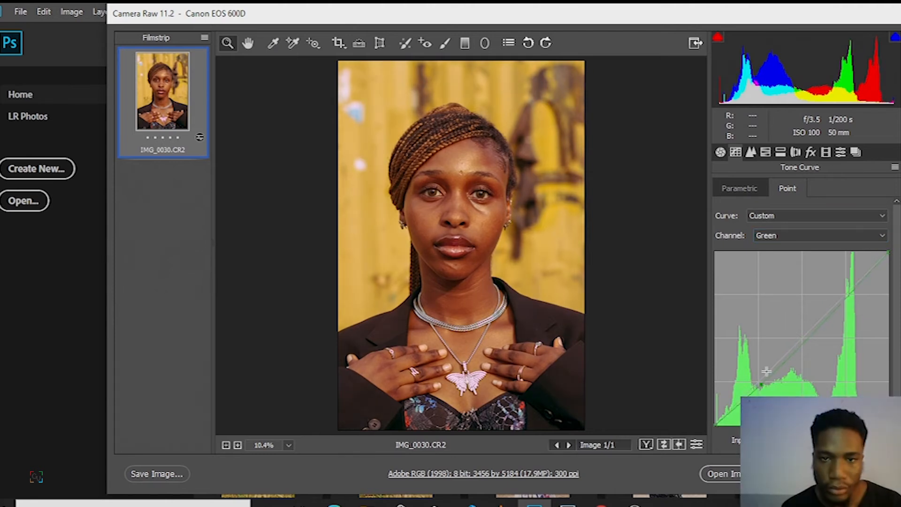
pyautogui.click(802, 338)
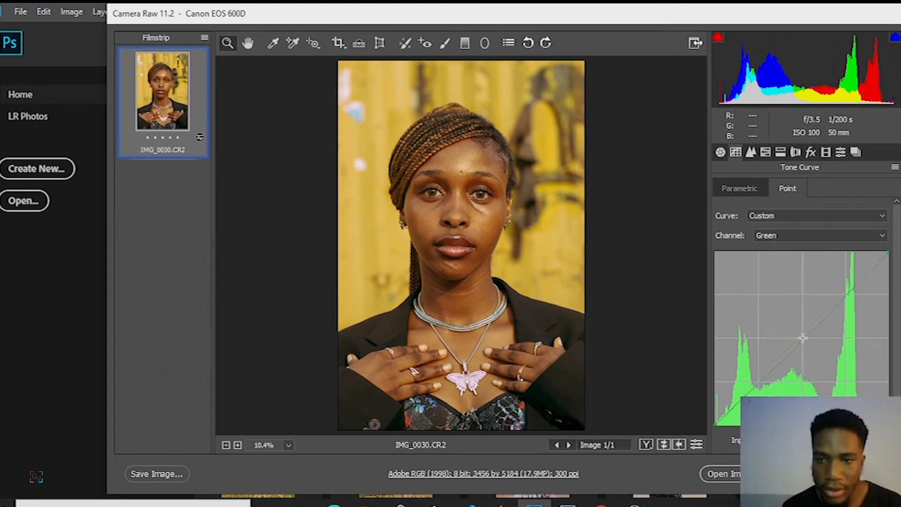
pyautogui.click(847, 294)
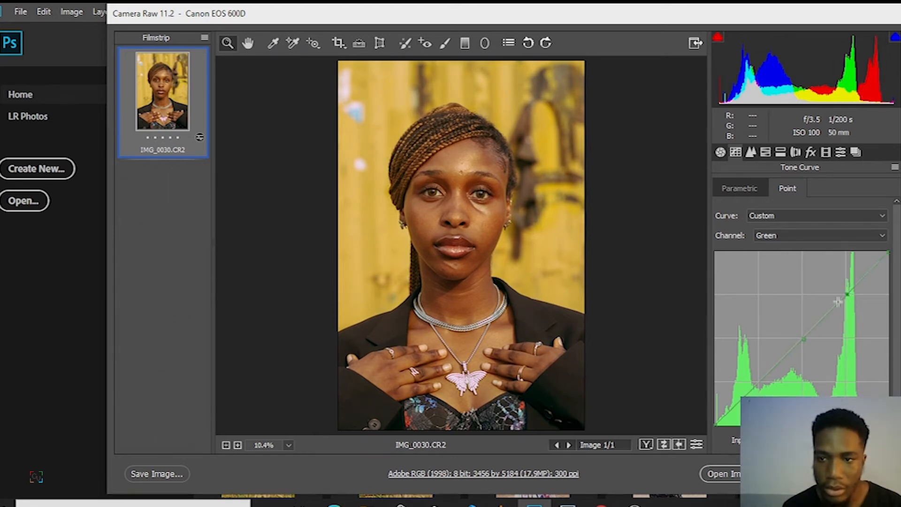
pyautogui.click(757, 382)
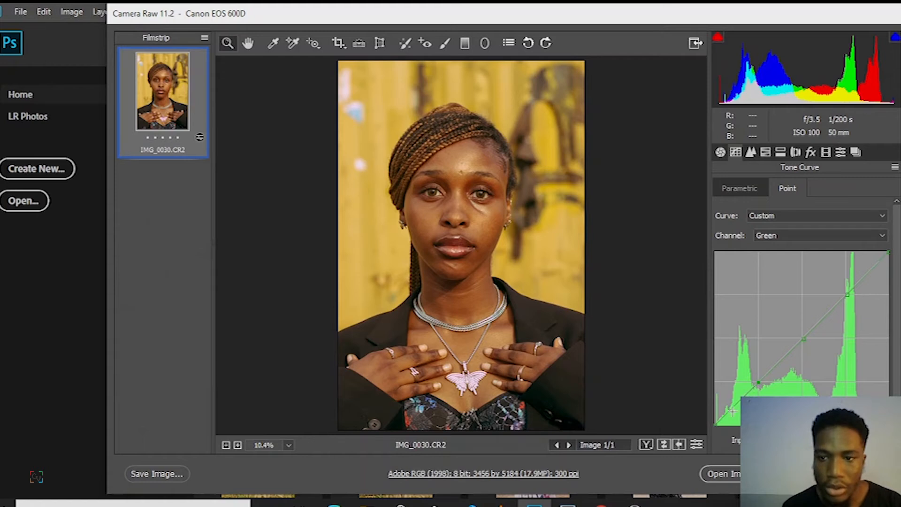
# Raise the green curve's shadow point slightly, nudge the midtone point, and lower the highlight point and white endpoint a little.
pyautogui.moveTo(717, 425)
pyautogui.mouseDown()
pyautogui.moveTo(714, 405)
pyautogui.moveTo(712, 427)
pyautogui.mouseUp()
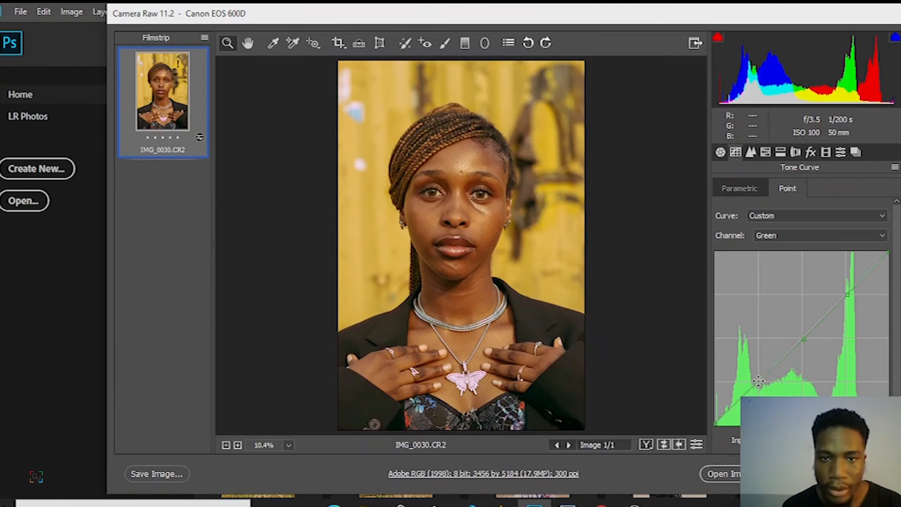
pyautogui.moveTo(760, 384); pyautogui.dragTo(759, 382)
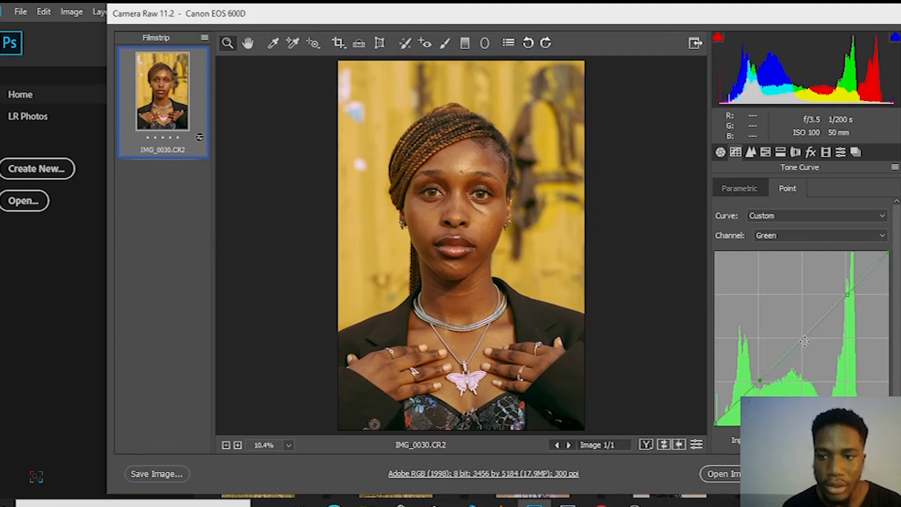
pyautogui.moveTo(806, 340)
pyautogui.mouseDown()
pyautogui.moveTo(803, 347)
pyautogui.moveTo(804, 339)
pyautogui.mouseUp()
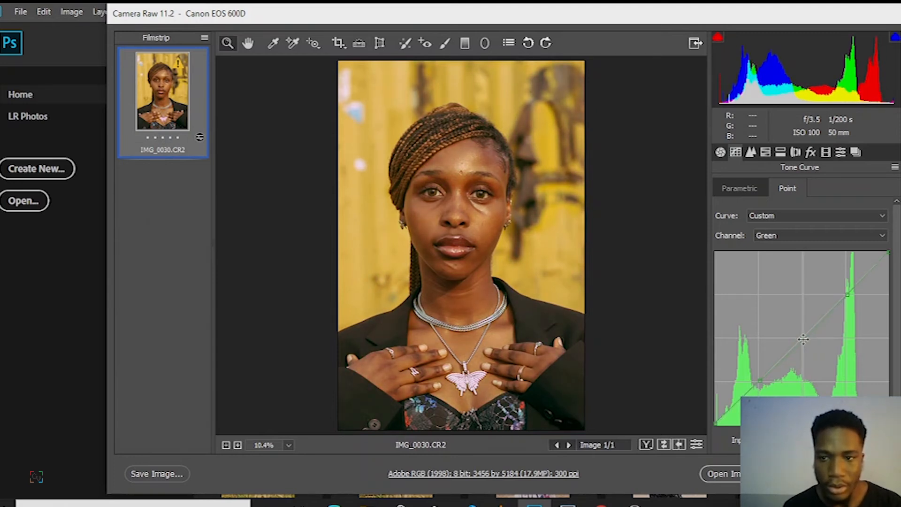
pyautogui.moveTo(847, 296)
pyautogui.mouseDown()
pyautogui.moveTo(845, 287)
pyautogui.moveTo(847, 296)
pyautogui.mouseUp()
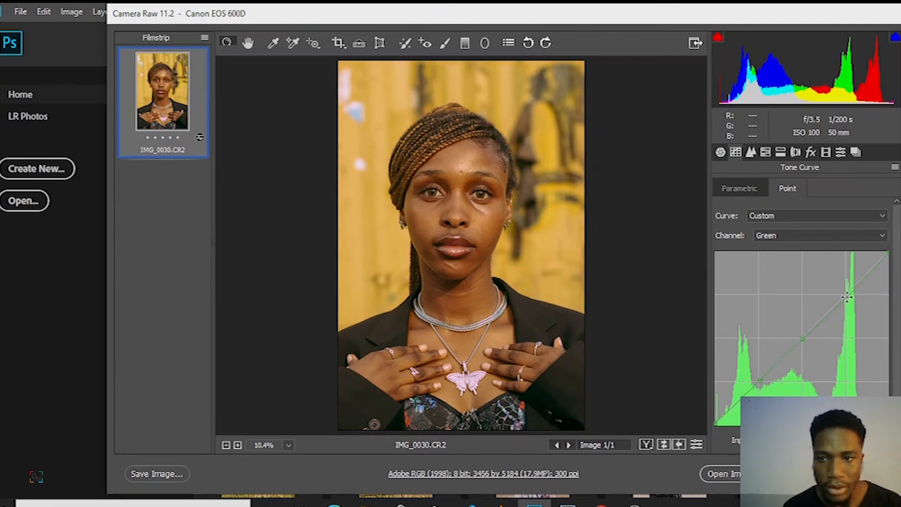
pyautogui.moveTo(888, 253); pyautogui.dragTo(894, 259)
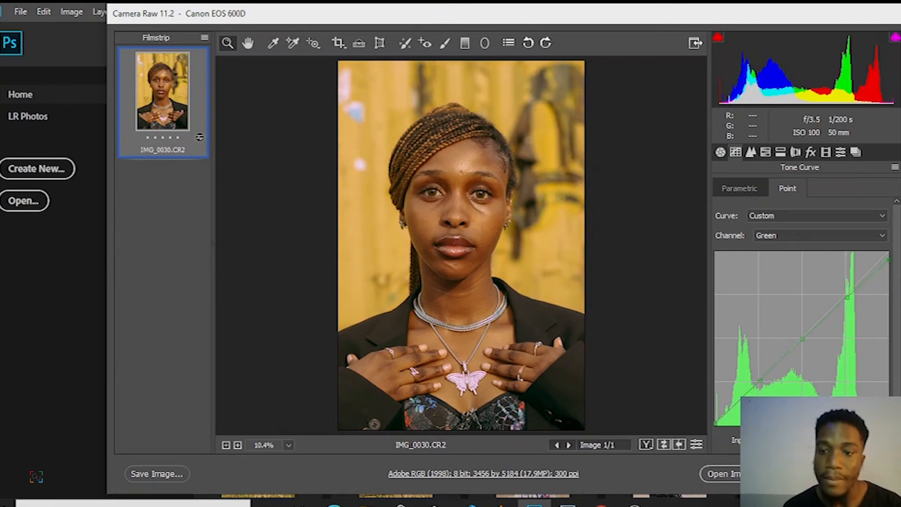
# On the Blue channel curve, raise the black endpoint to lift the shadows and fine-tune the shadow, midtone and highlight points.
pyautogui.click(823, 236)
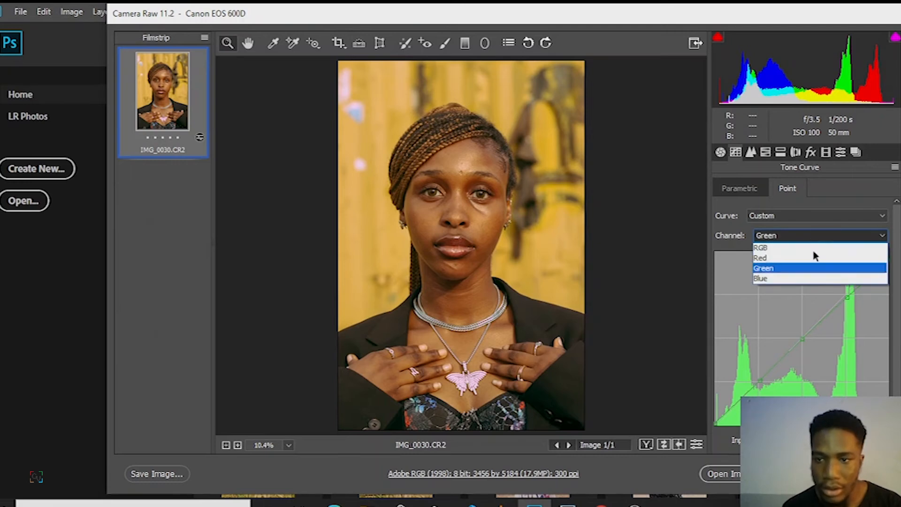
pyautogui.click(782, 279)
pyautogui.moveTo(761, 384); pyautogui.dragTo(759, 384)
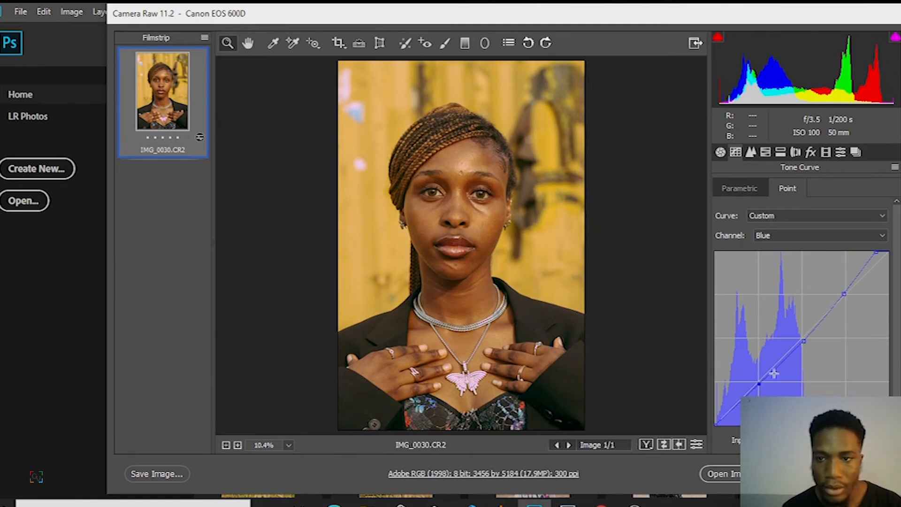
pyautogui.moveTo(845, 296); pyautogui.dragTo(846, 294)
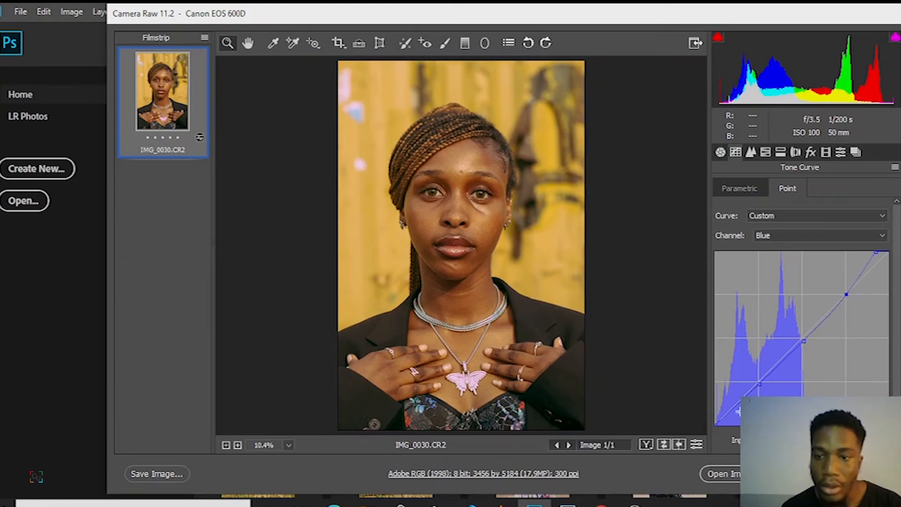
pyautogui.moveTo(714, 423); pyautogui.dragTo(715, 416)
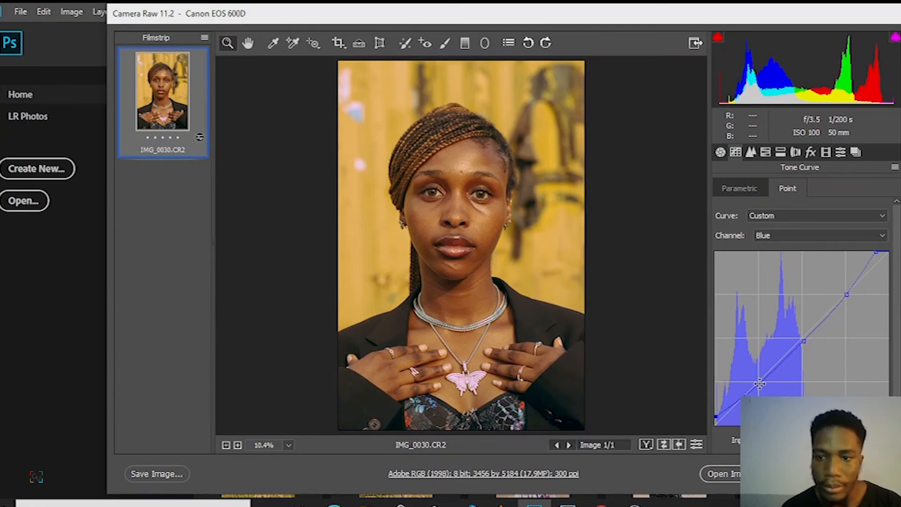
pyautogui.moveTo(759, 384); pyautogui.dragTo(759, 384)
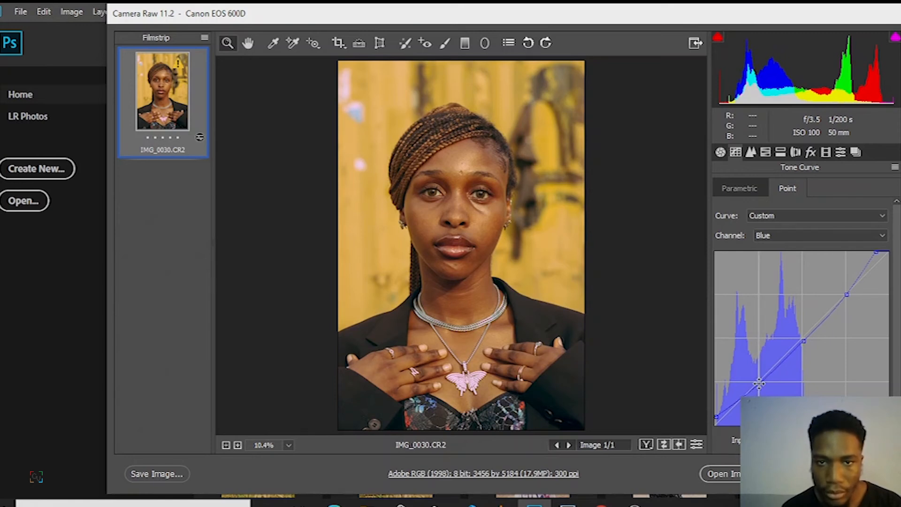
pyautogui.click(804, 340)
pyautogui.moveTo(805, 340); pyautogui.dragTo(804, 339)
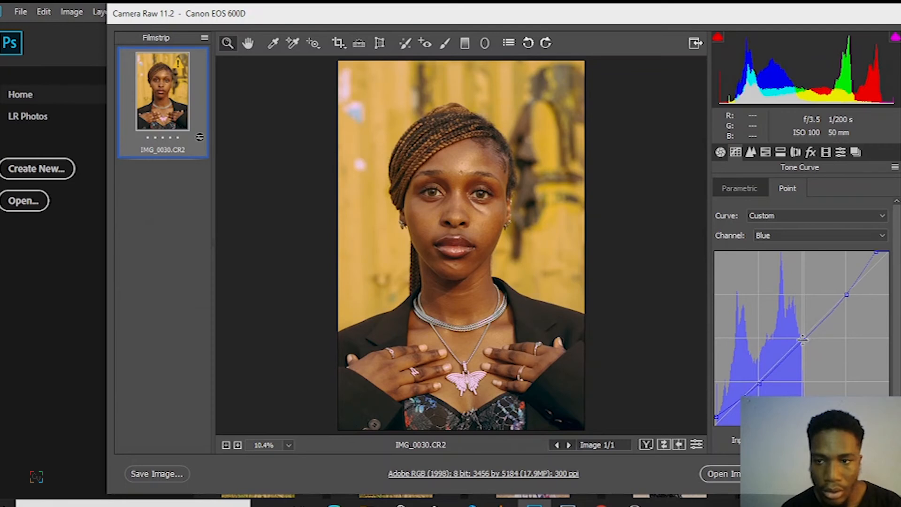
# Return to the Green channel and raise the curve's black endpoint slightly.
pyautogui.click(785, 236)
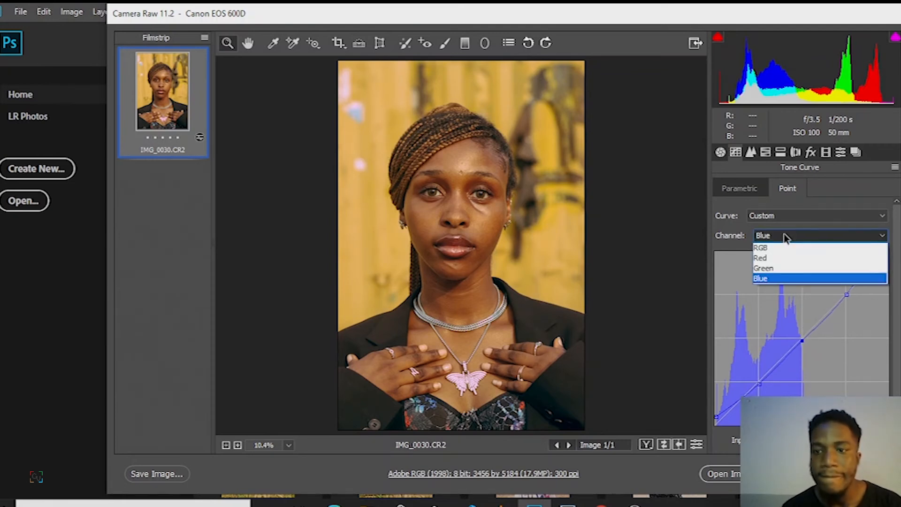
pyautogui.click(778, 268)
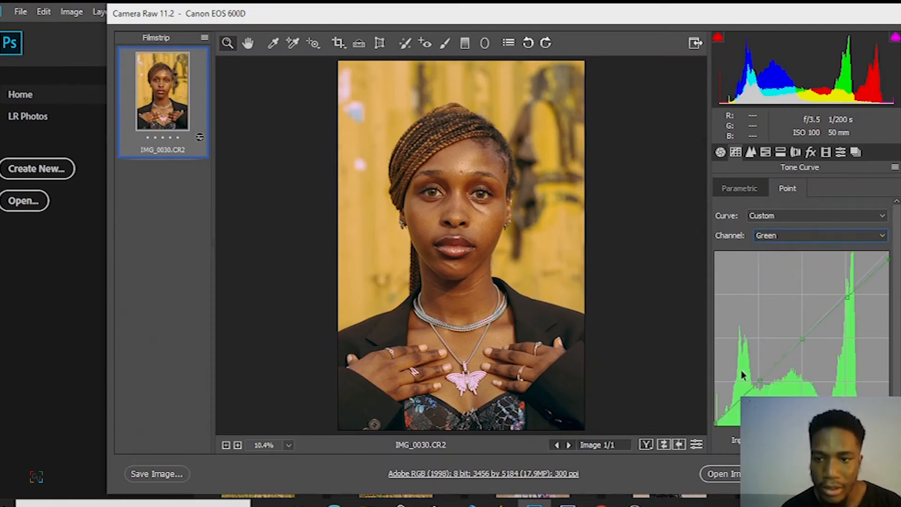
pyautogui.moveTo(716, 425); pyautogui.dragTo(711, 418)
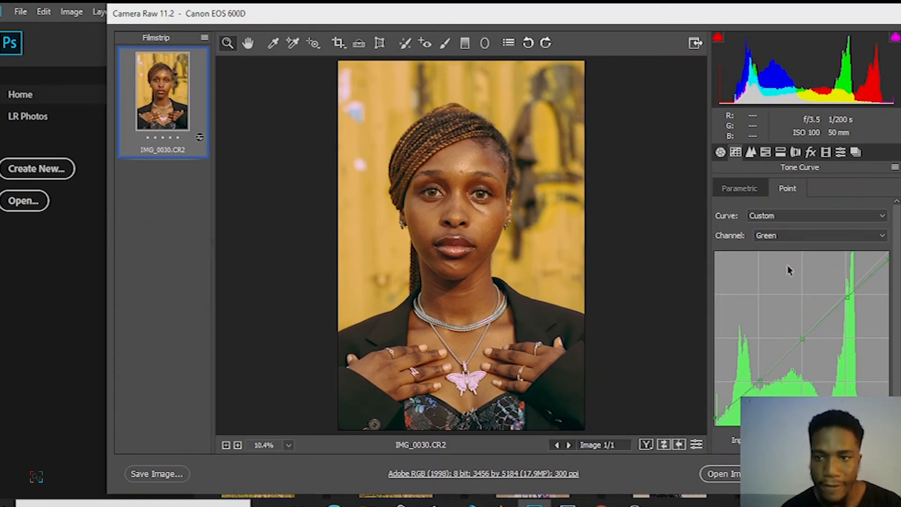
# On the Red channel curve, lower the shadow point, nudge the midtone point and move the highlight point slightly up toward the diagonal.
pyautogui.click(789, 240)
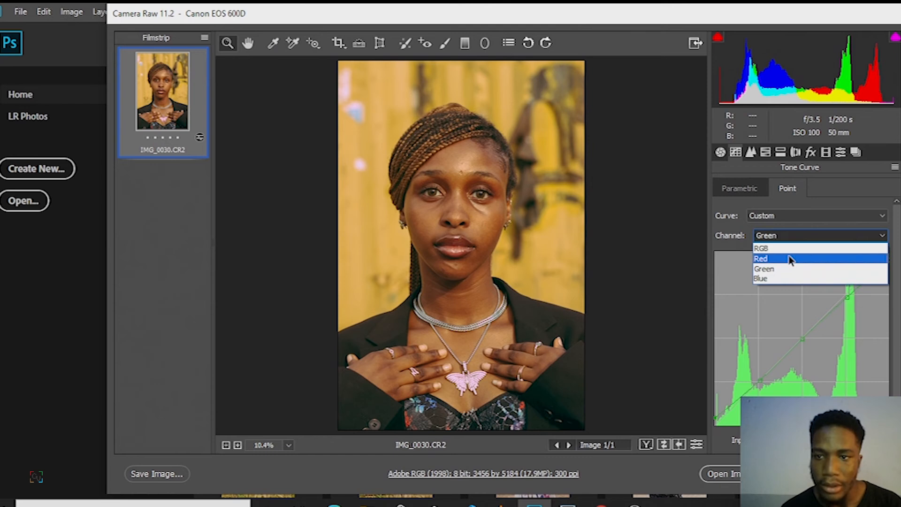
pyautogui.click(784, 257)
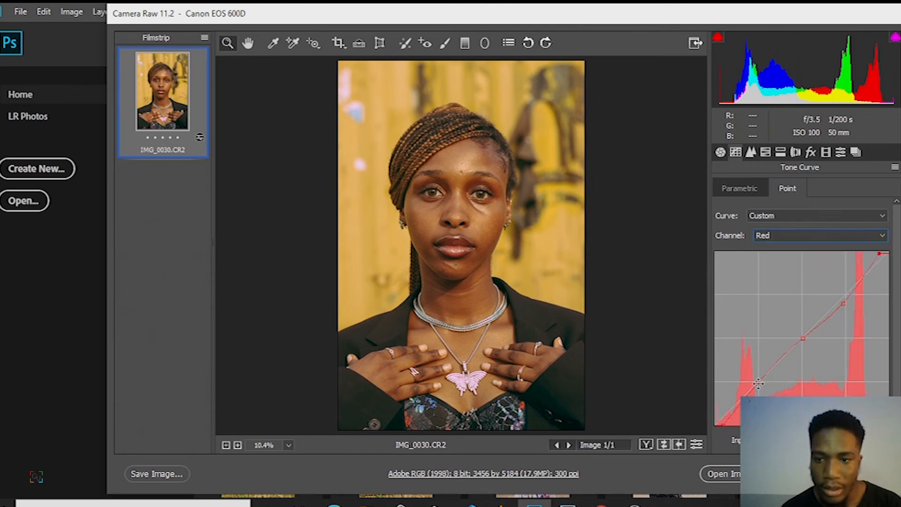
pyautogui.moveTo(759, 384); pyautogui.dragTo(759, 389)
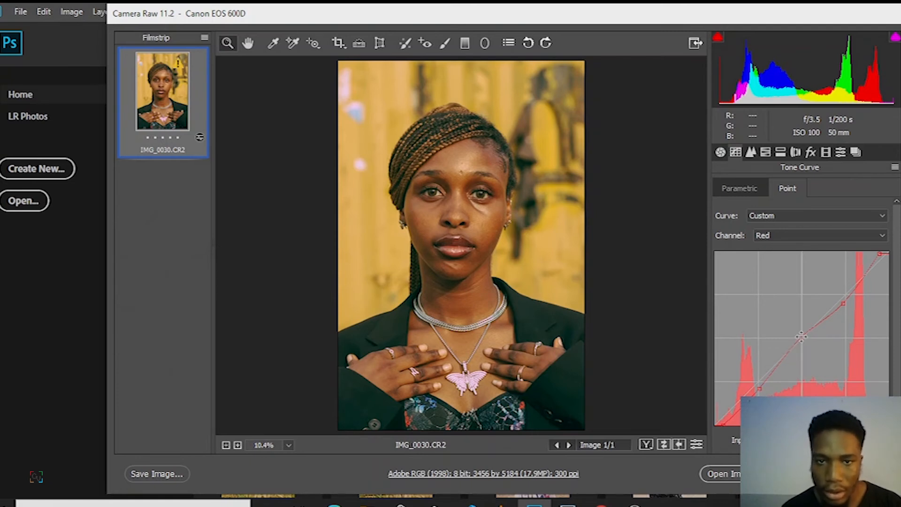
pyautogui.moveTo(801, 337); pyautogui.dragTo(803, 337)
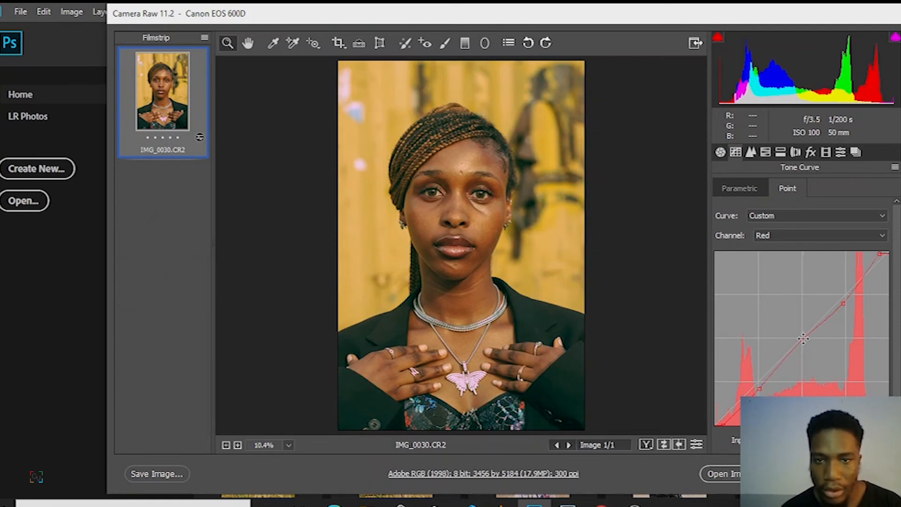
pyautogui.click(843, 303)
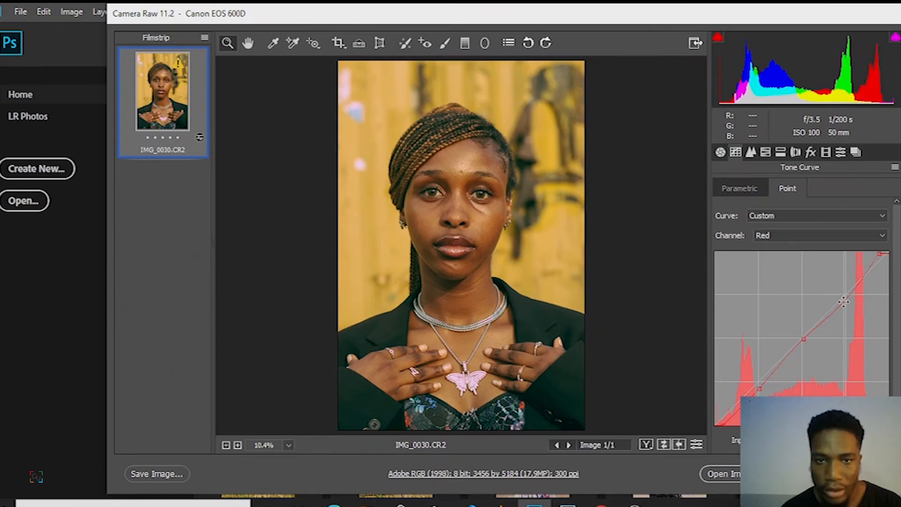
pyautogui.moveTo(843, 304); pyautogui.dragTo(846, 299)
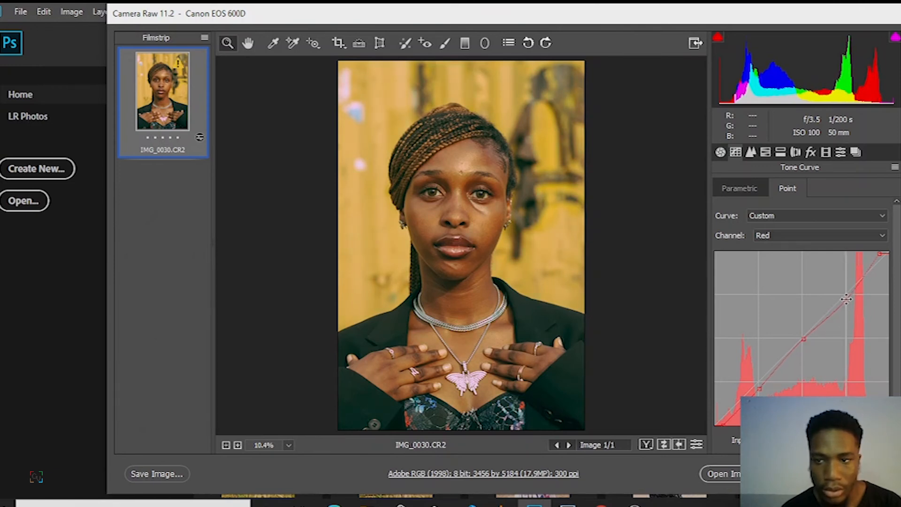
# On the Blue channel curve, shift the highlight point slightly above the diagonal and fine-tune the midtone point.
pyautogui.click(815, 238)
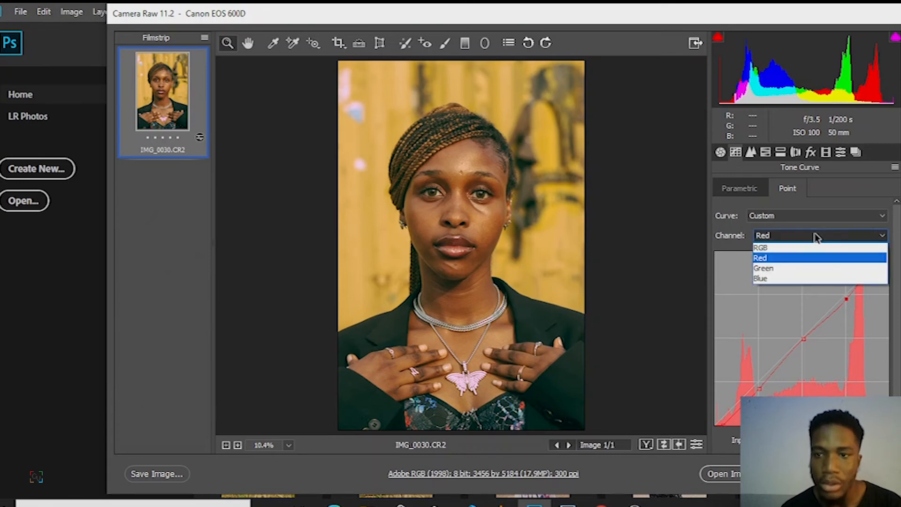
pyautogui.click(805, 278)
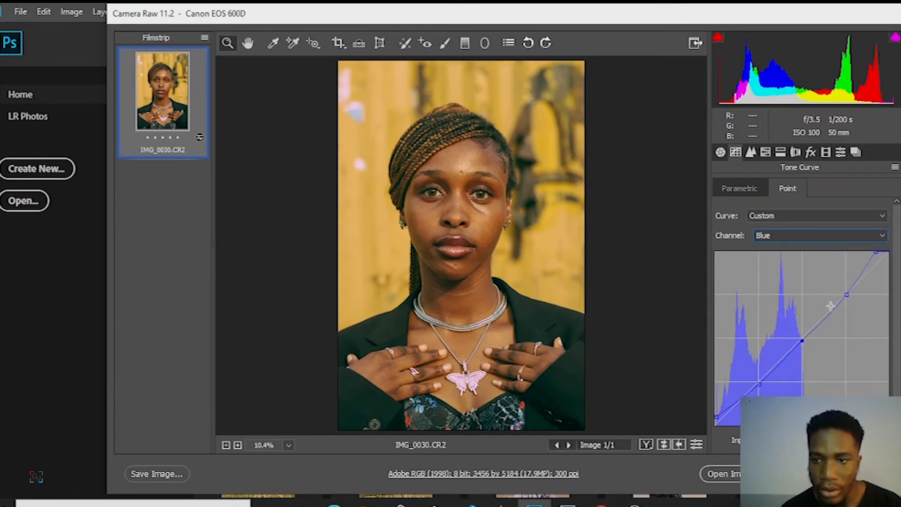
pyautogui.moveTo(847, 295); pyautogui.dragTo(844, 292)
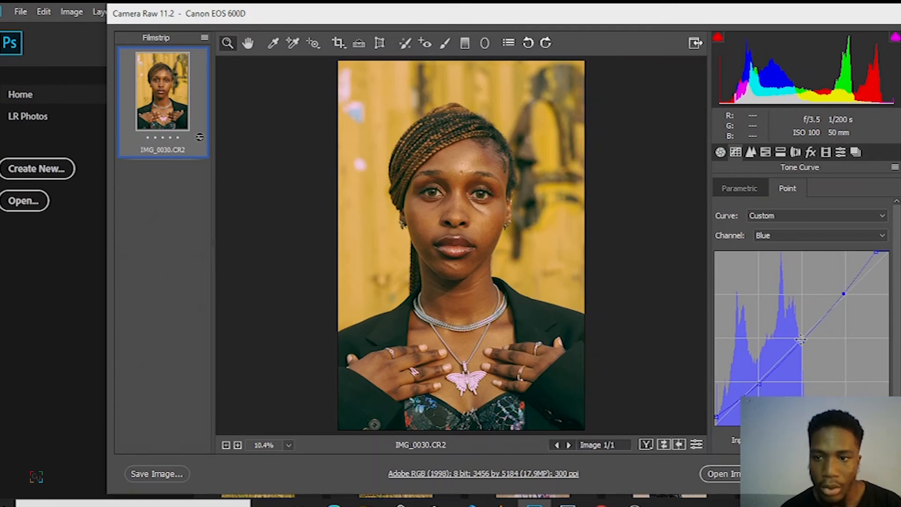
pyautogui.moveTo(801, 339); pyautogui.dragTo(803, 341)
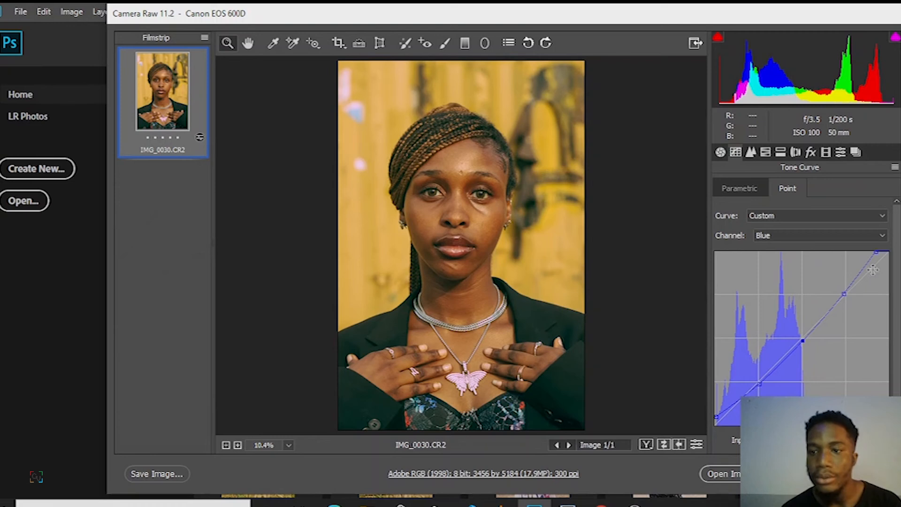
# On the Green channel curve, raise the midtone point slightly and lower the highlight point a little below the diagonal.
pyautogui.click(867, 236)
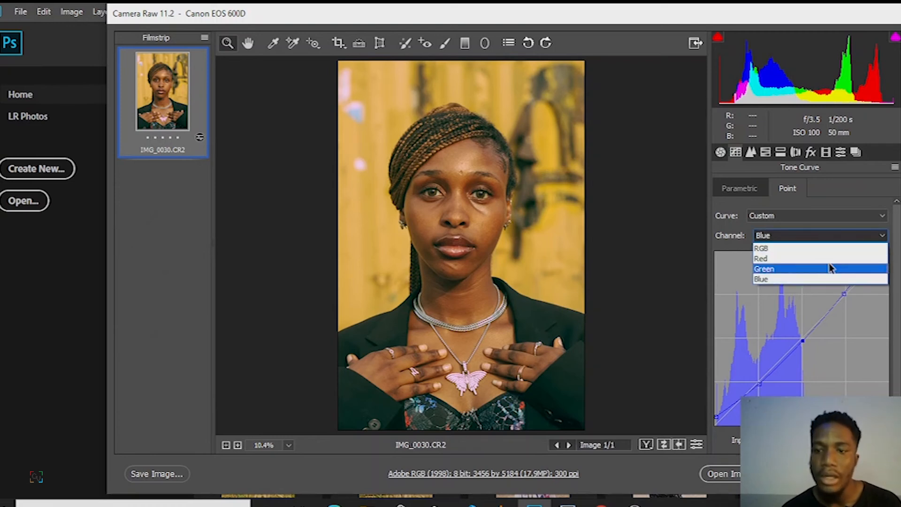
pyautogui.click(821, 269)
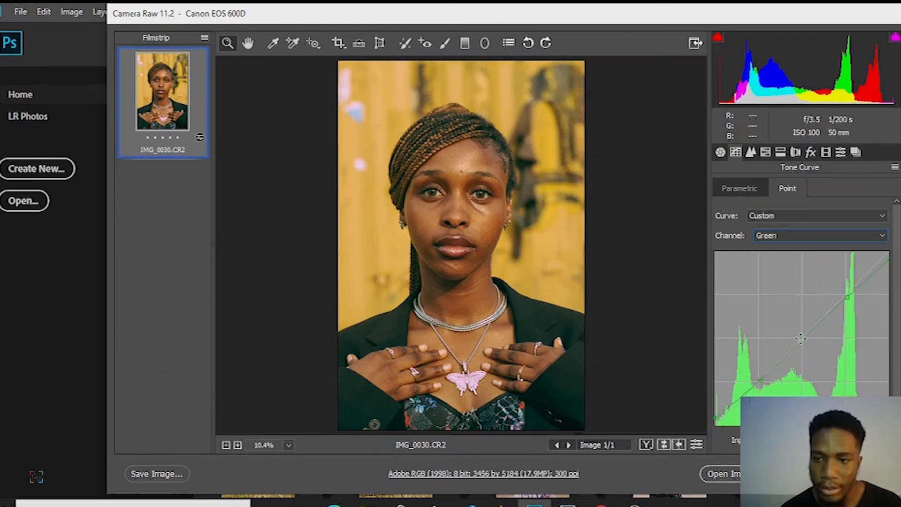
pyautogui.moveTo(801, 339)
pyautogui.mouseDown()
pyautogui.moveTo(800, 328)
pyautogui.moveTo(803, 336)
pyautogui.mouseUp()
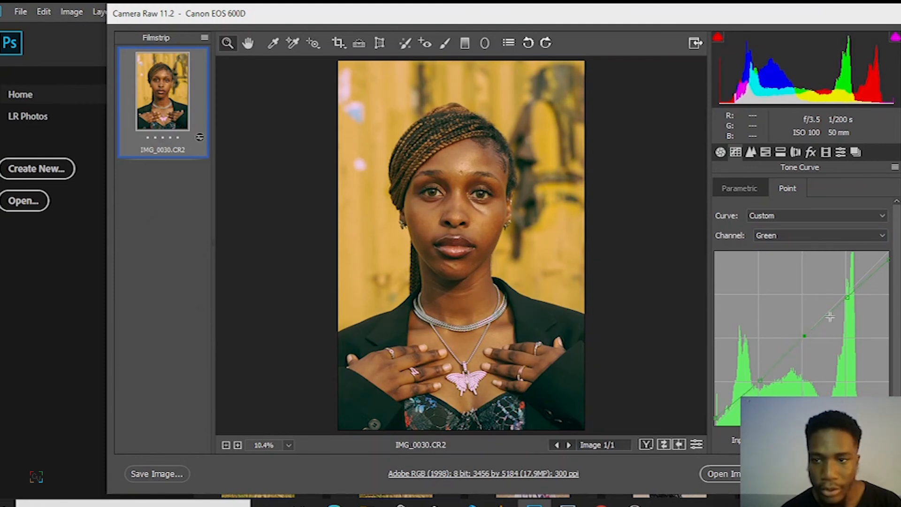
pyautogui.click(847, 297)
pyautogui.moveTo(847, 297); pyautogui.dragTo(849, 298)
# Switch back to the Red channel and lower the curve's shadow point a little further.
pyautogui.click(830, 234)
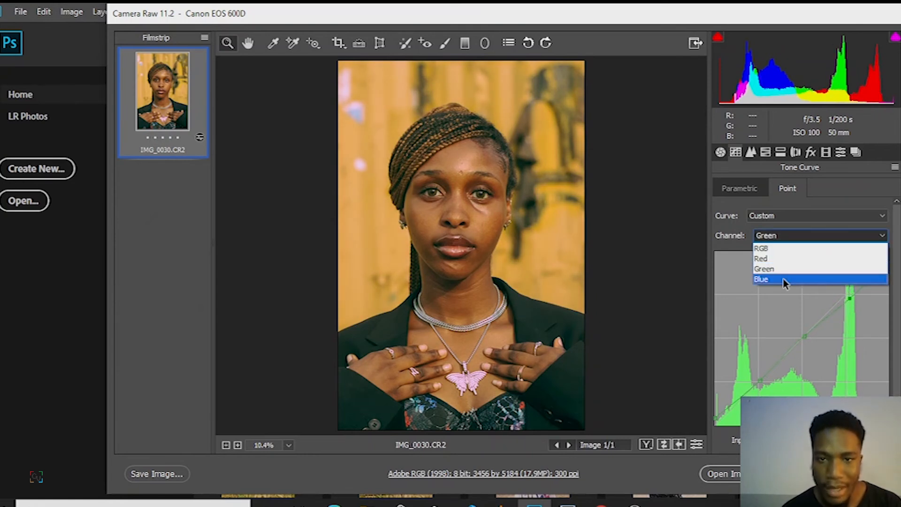
pyautogui.click(771, 261)
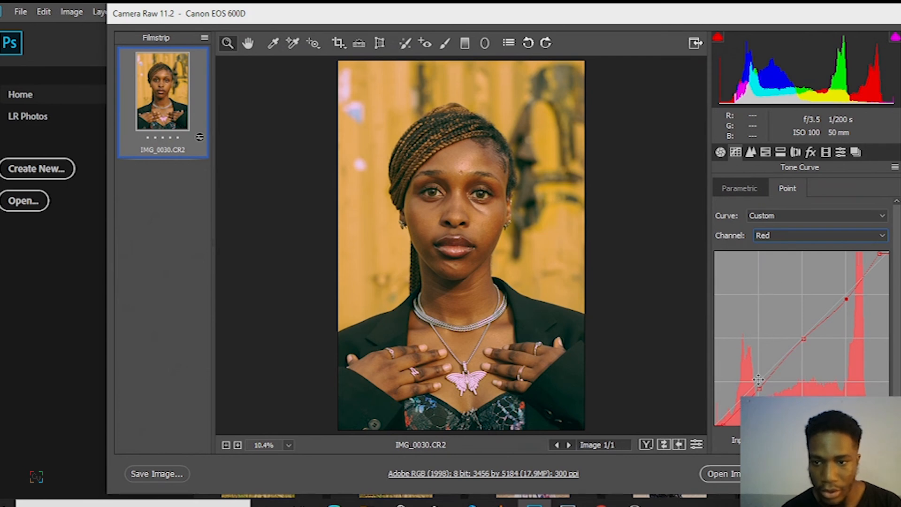
pyautogui.moveTo(759, 388); pyautogui.dragTo(760, 391)
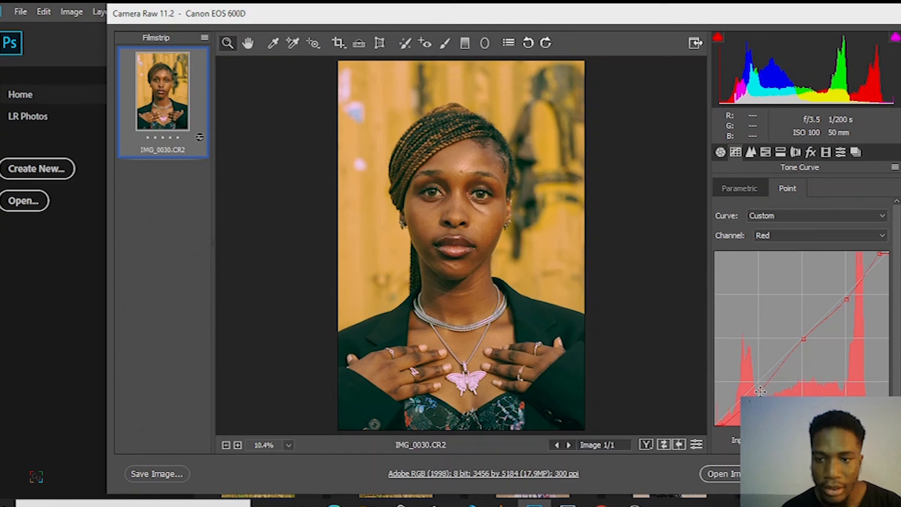
# Fine-tune the shadow point on the Red channel point curve by nudging it very slightly up.
pyautogui.moveTo(760, 391); pyautogui.dragTo(759, 390)
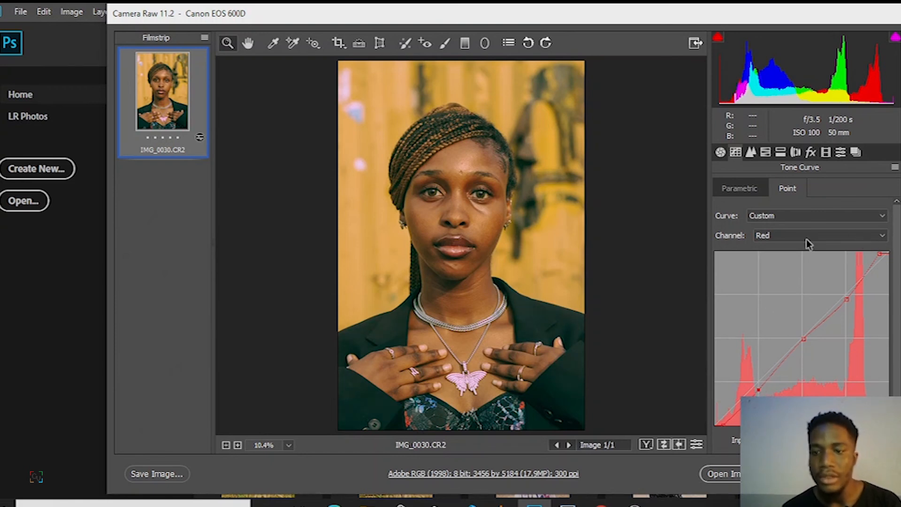
pyautogui.click(721, 153)
pyautogui.click(736, 153)
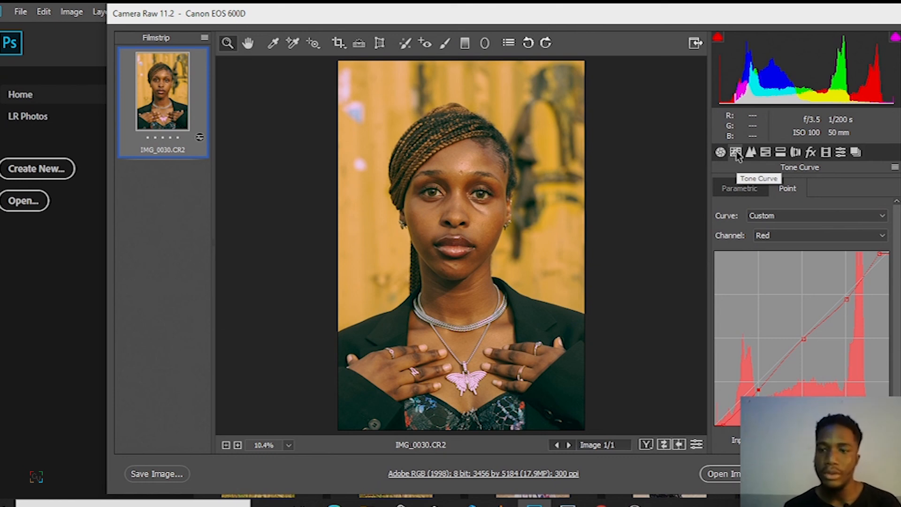
# Compare the portrait before and after the grade by swapping to the original settings and back to the edited ones.
pyautogui.click(664, 444)
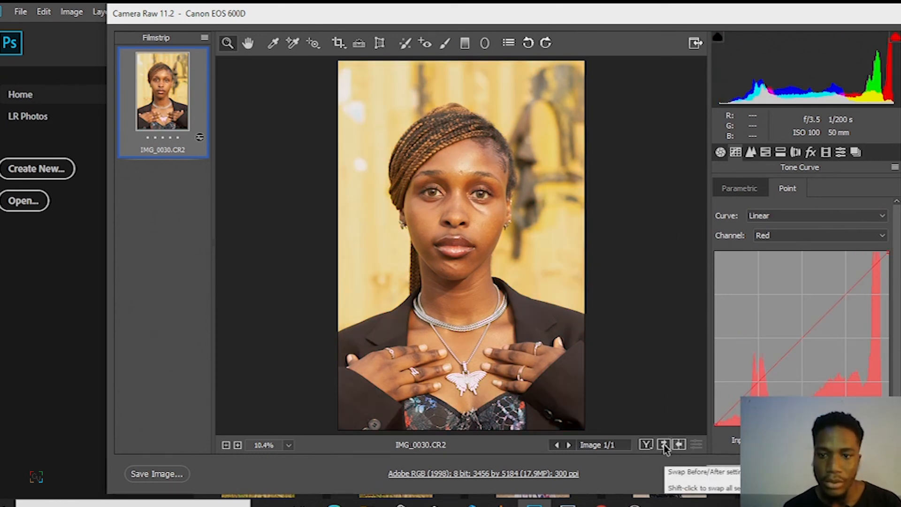
pyautogui.click(664, 444)
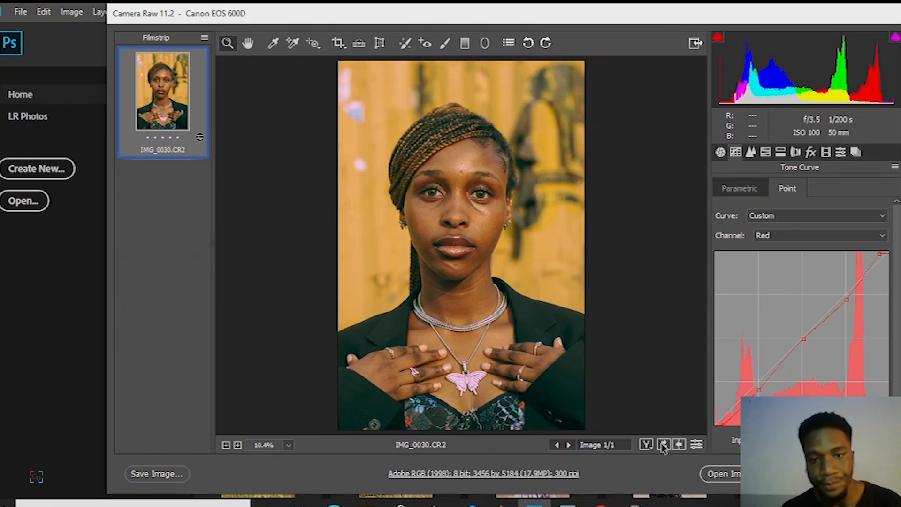
pyautogui.click(765, 155)
pyautogui.click(780, 153)
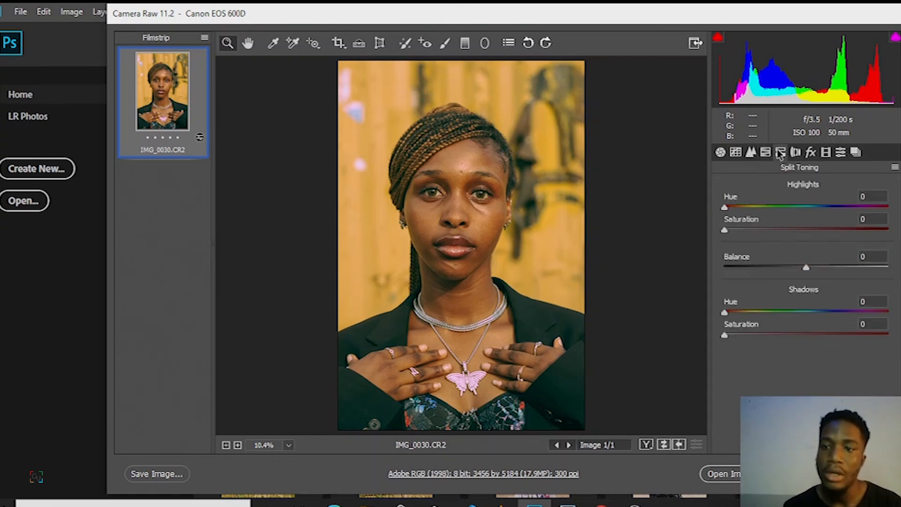
pyautogui.click(736, 153)
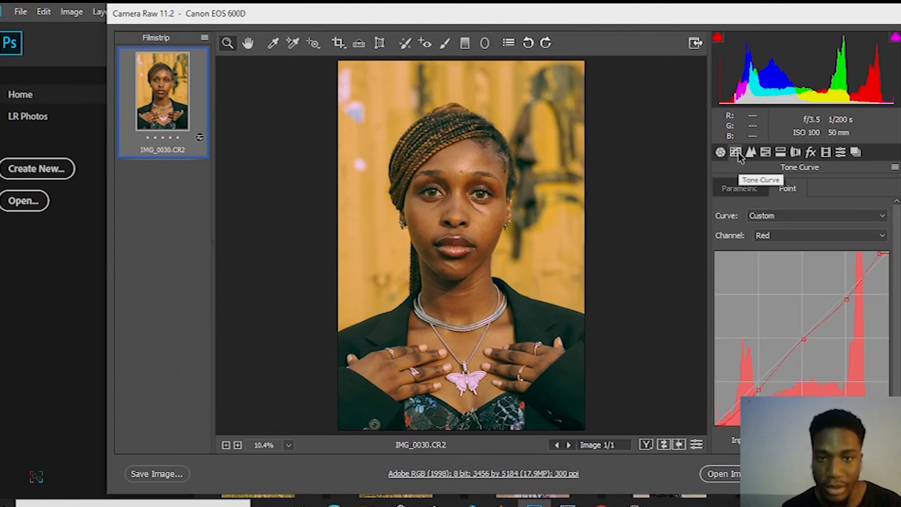